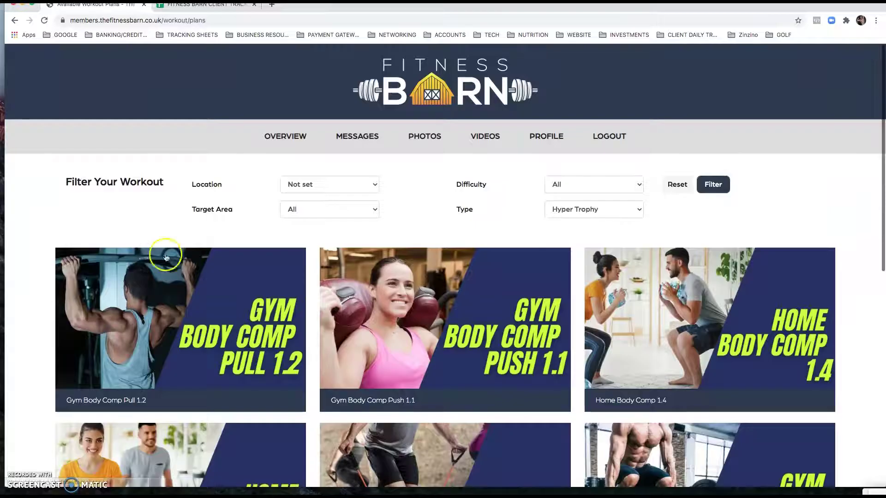
# - Browse the catalogue of available Hyper Trophy workout plans, comparing the gym and home plans and their level numbers
pyautogui.scroll(-8, 221, 324)
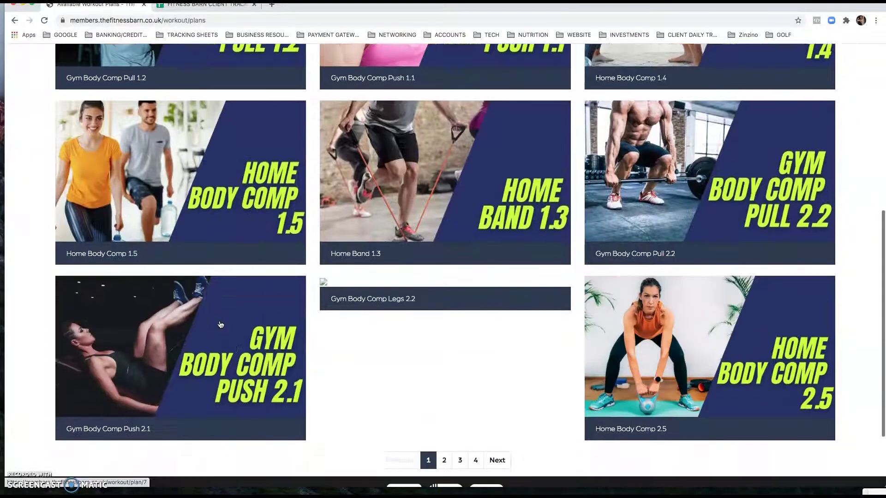
pyautogui.scroll(5, 220, 324)
pyautogui.scroll(-3, 221, 324)
pyautogui.scroll(2, 220, 324)
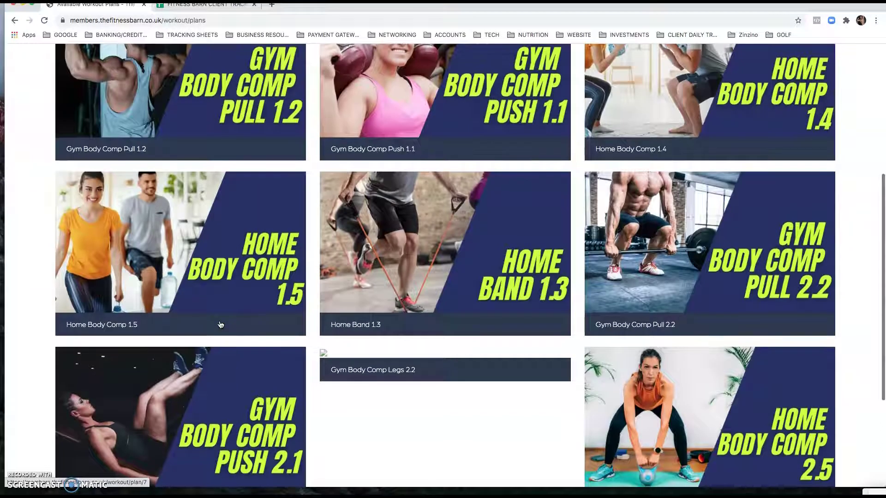
pyautogui.scroll(2, 221, 325)
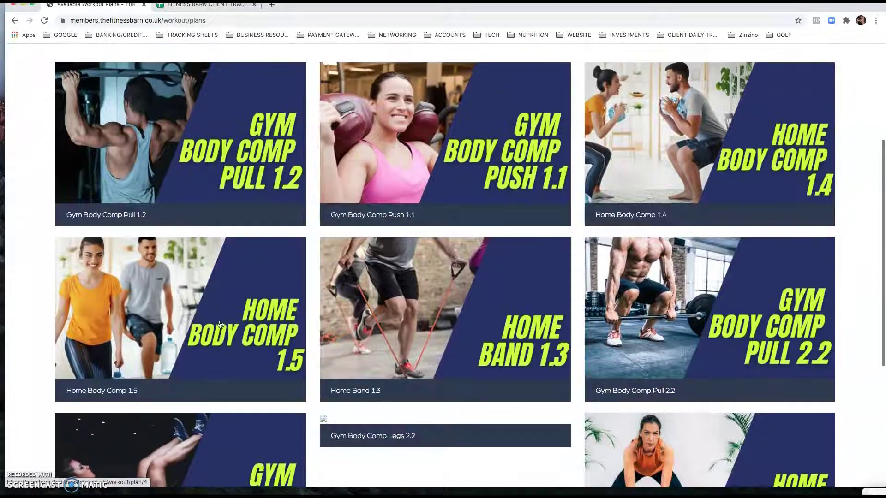
pyautogui.click(227, 152)
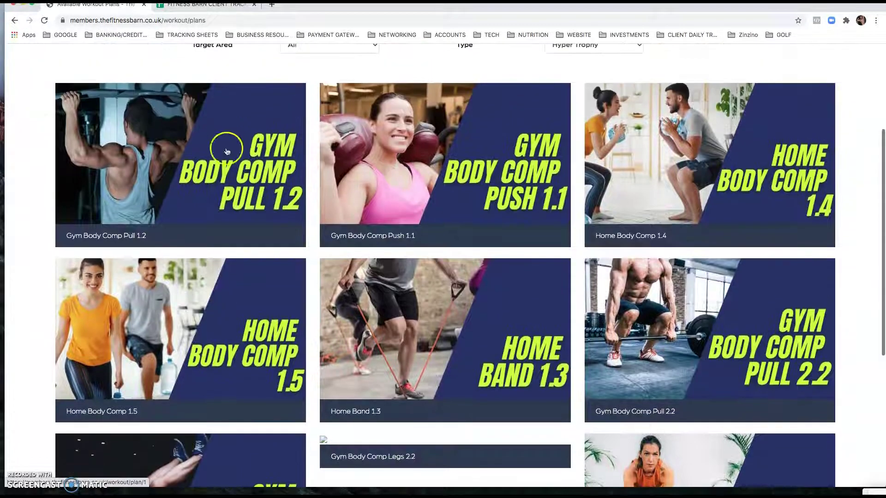
pyautogui.click(262, 157)
pyautogui.scroll(-3, 302, 393)
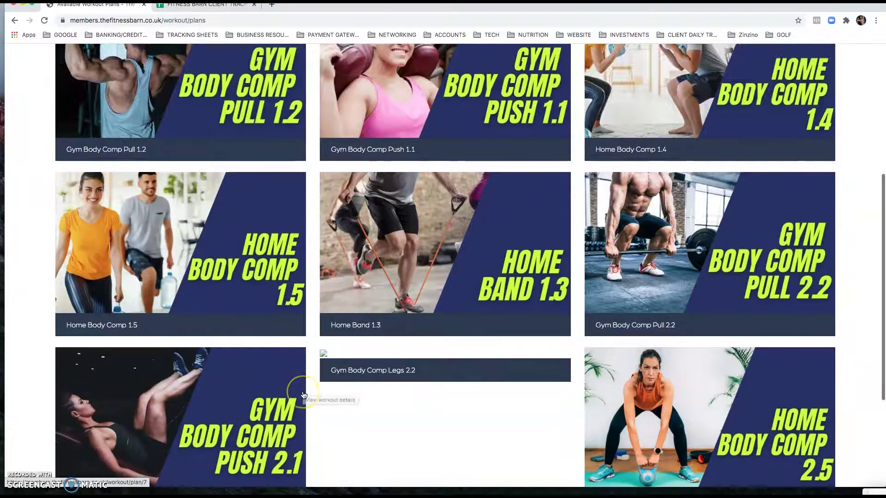
pyautogui.scroll(2, 303, 392)
pyautogui.click(286, 332)
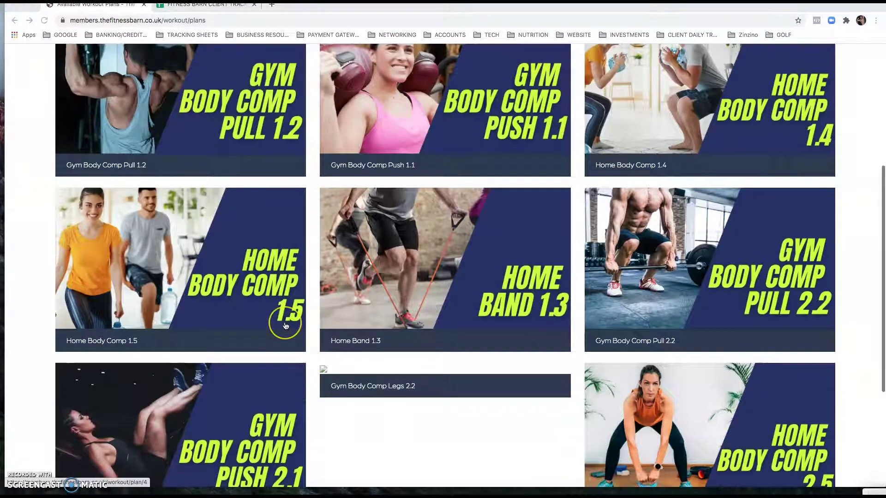
pyautogui.scroll(2, 286, 318)
pyautogui.scroll(2, 285, 326)
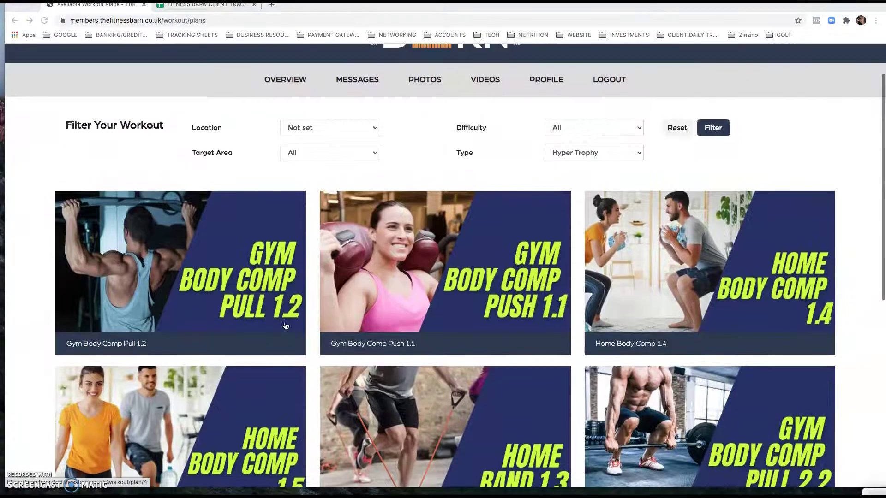
# - Check the difficulty levels offered by the workout filter, leaving the filter set to All
pyautogui.click(574, 130)
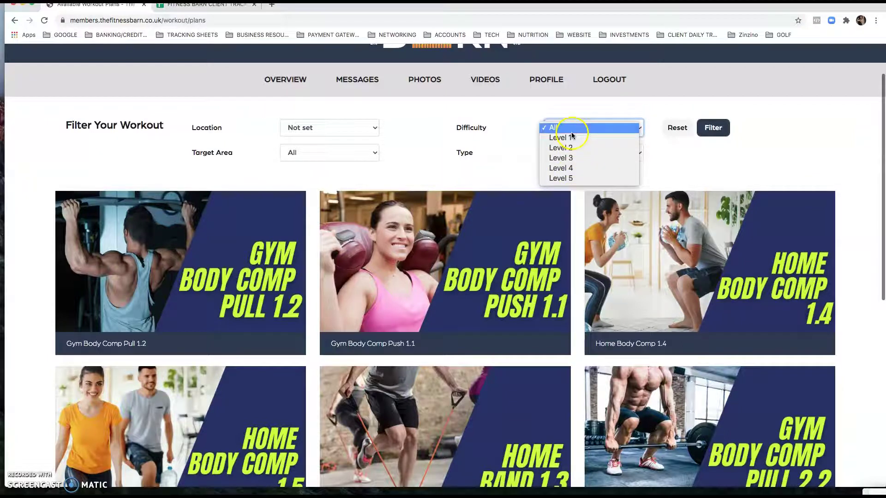
pyautogui.click(502, 118)
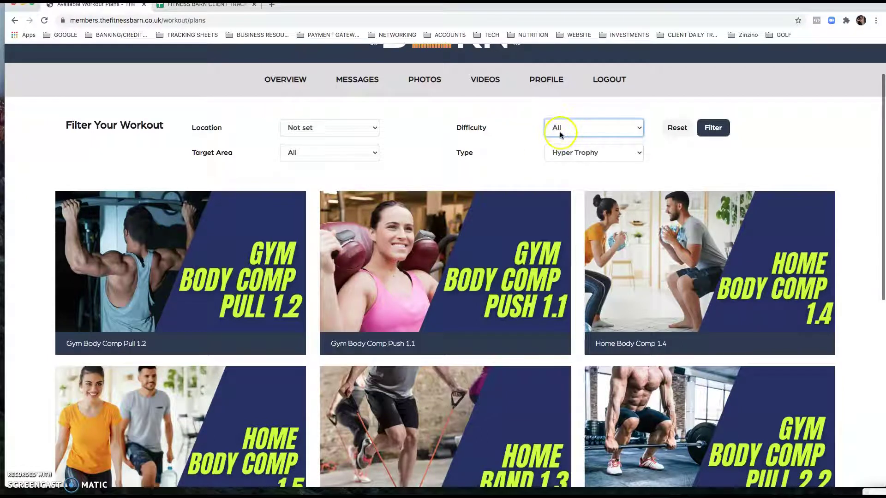
pyautogui.click(575, 129)
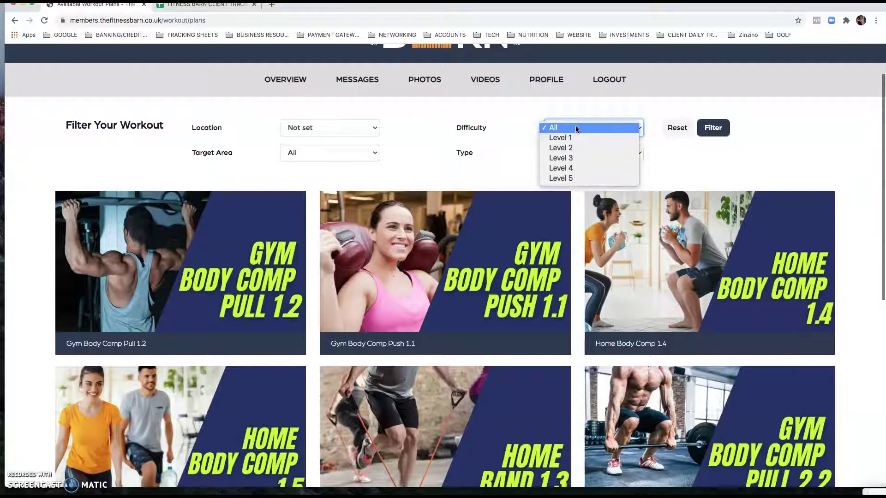
pyautogui.click(737, 156)
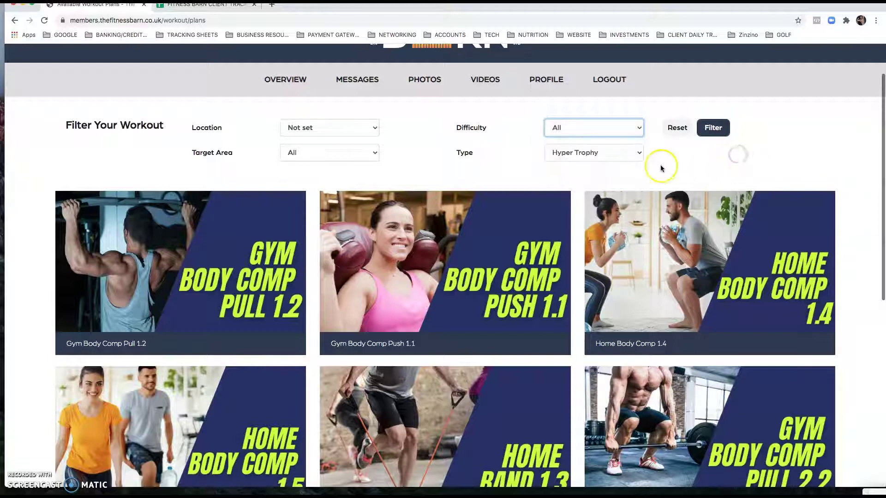
# - Look through the workout plan cards and open the Home Body Comp 1.5 plan
pyautogui.scroll(-1, 572, 419)
pyautogui.scroll(-4, 571, 419)
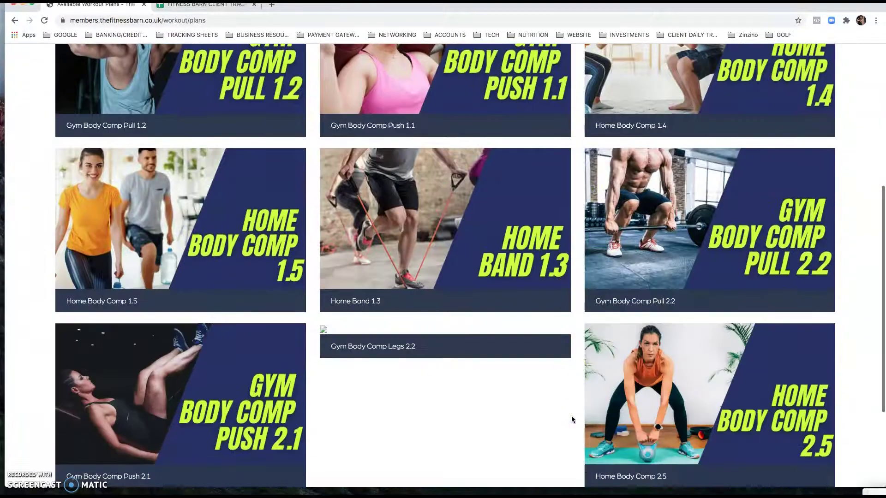
pyautogui.scroll(1, 572, 417)
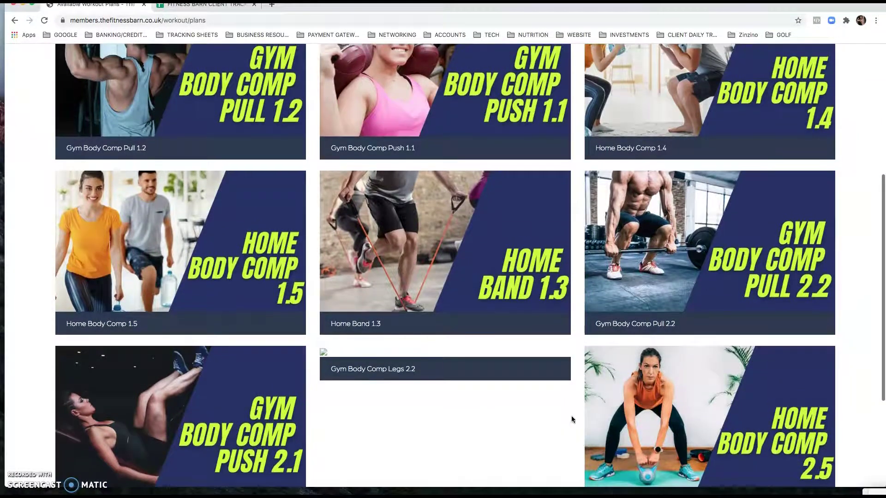
pyautogui.scroll(1, 572, 418)
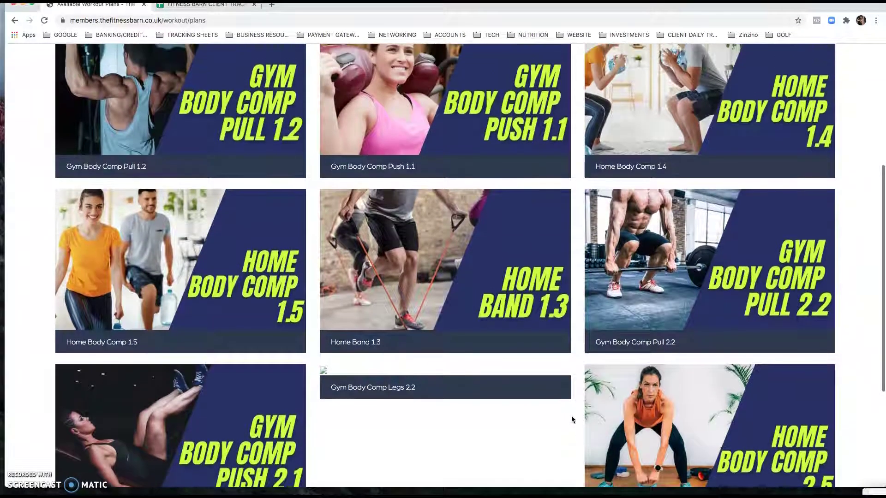
pyautogui.scroll(2, 572, 417)
pyautogui.click(493, 337)
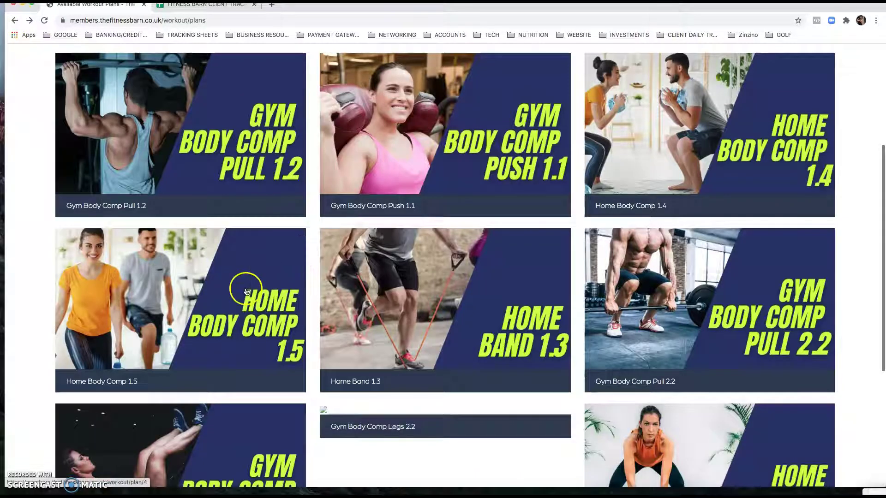
pyautogui.click(243, 291)
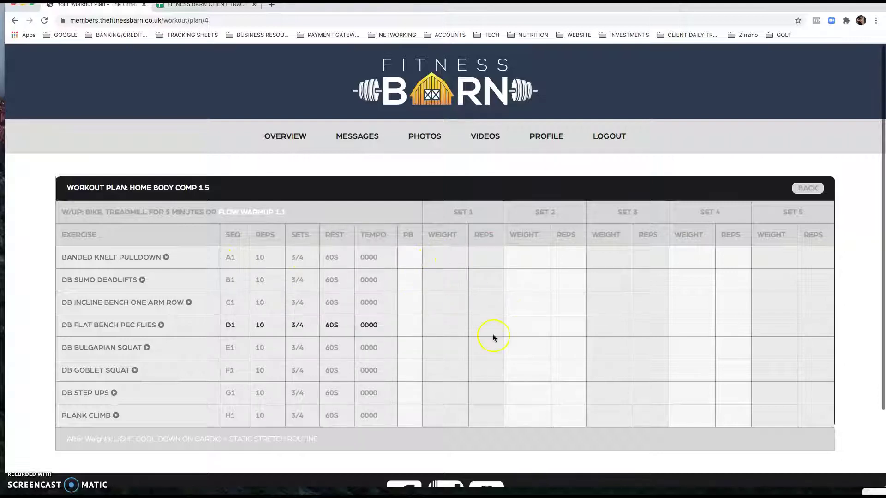
# - Play the demonstration video for the Banded Knelt Pulldown exercise and close it
pyautogui.click(166, 259)
pyautogui.click(424, 201)
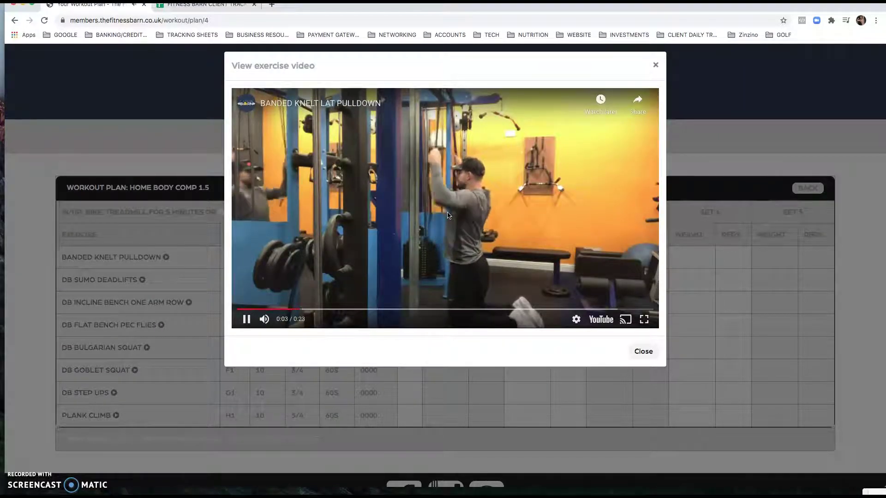
pyautogui.click(641, 353)
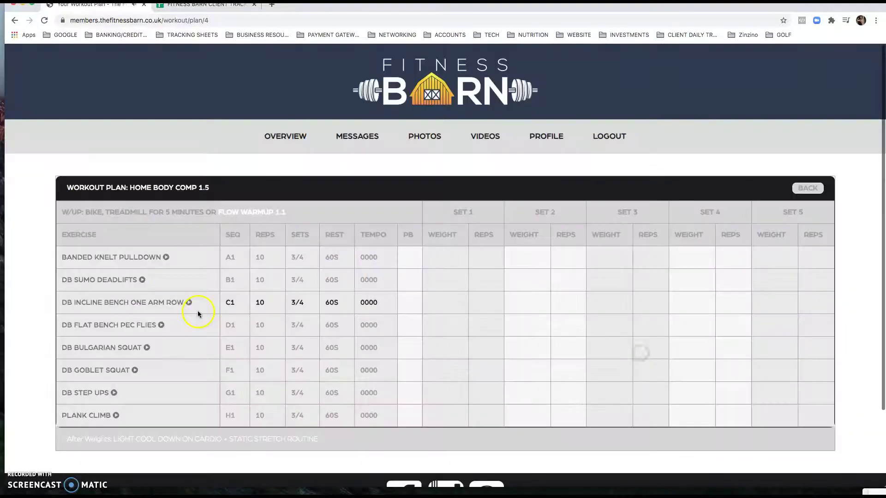
# - Play the demonstration video for the DB Sumo Deadlifts exercise and close it
pyautogui.click(142, 280)
pyautogui.click(442, 207)
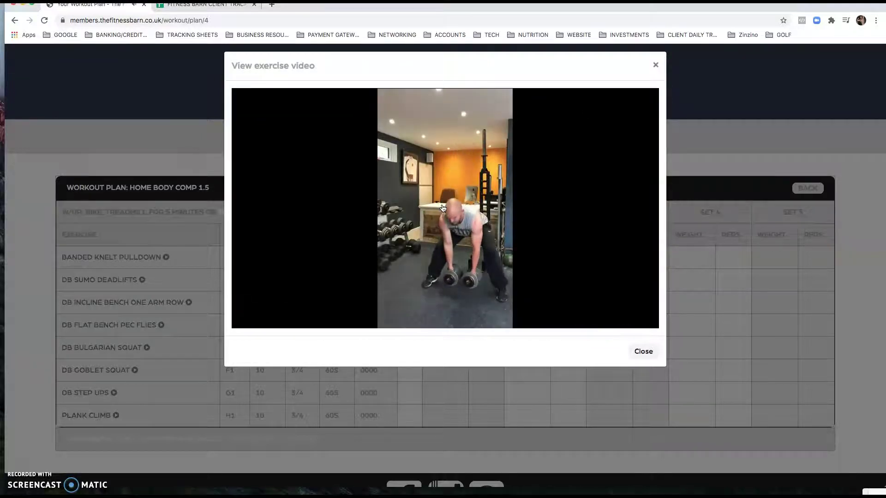
pyautogui.click(643, 352)
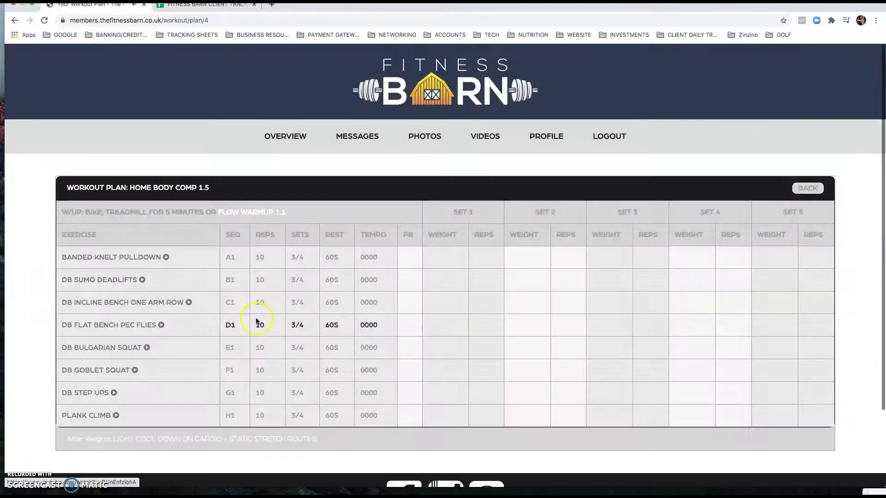
# - Play the demonstration video for the DB Bulgarian Squat exercise and close it
pyautogui.scroll(-1, 142, 350)
pyautogui.click(146, 322)
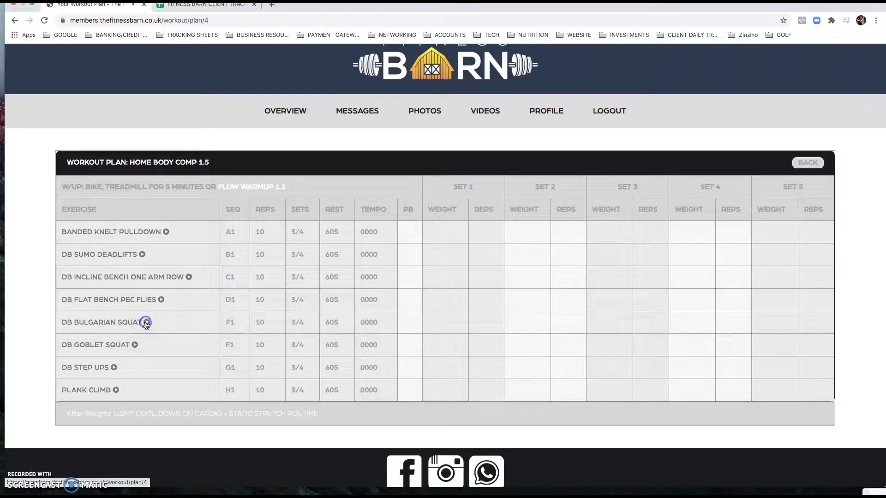
pyautogui.click(448, 214)
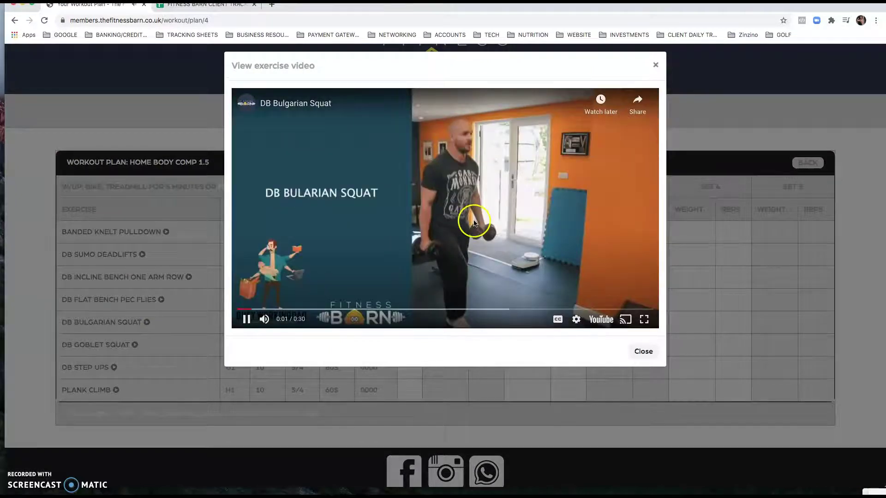
pyautogui.click(643, 351)
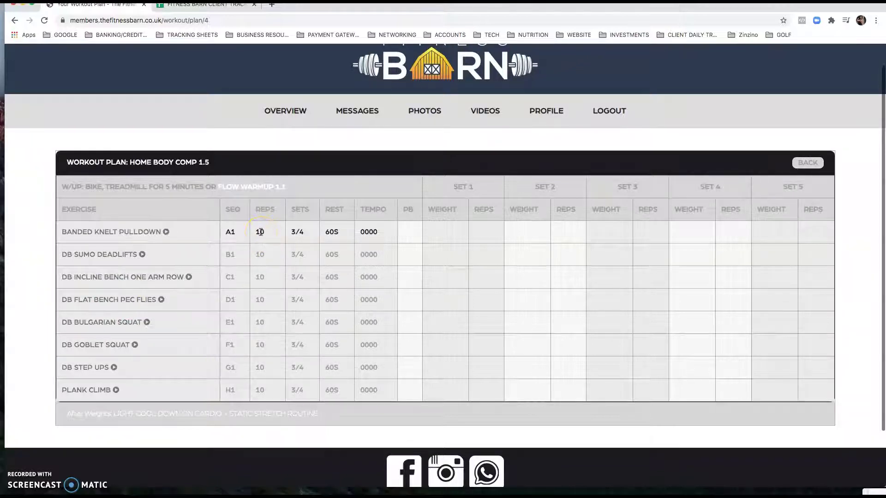
# - Review the sequence, reps, sets, rest and tempo listed for each exercise in the Home Body Comp 1.5 plan
pyautogui.scroll(-1, 275, 344)
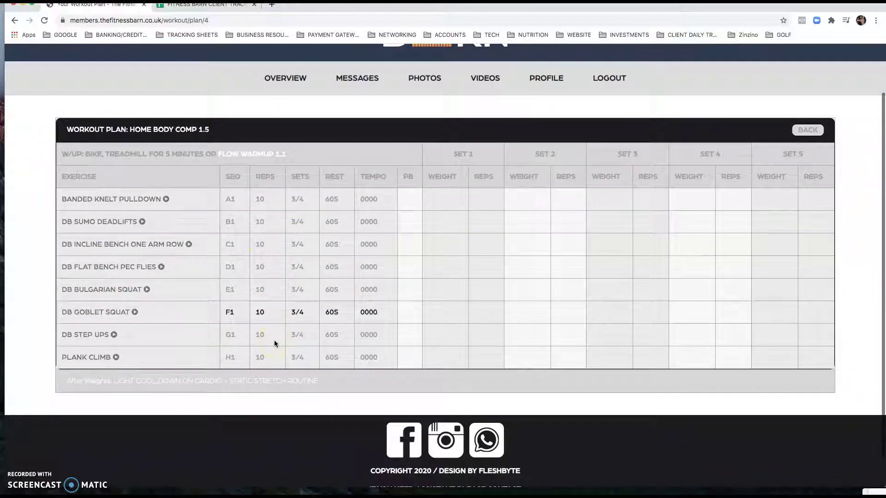
pyautogui.scroll(-1, 274, 340)
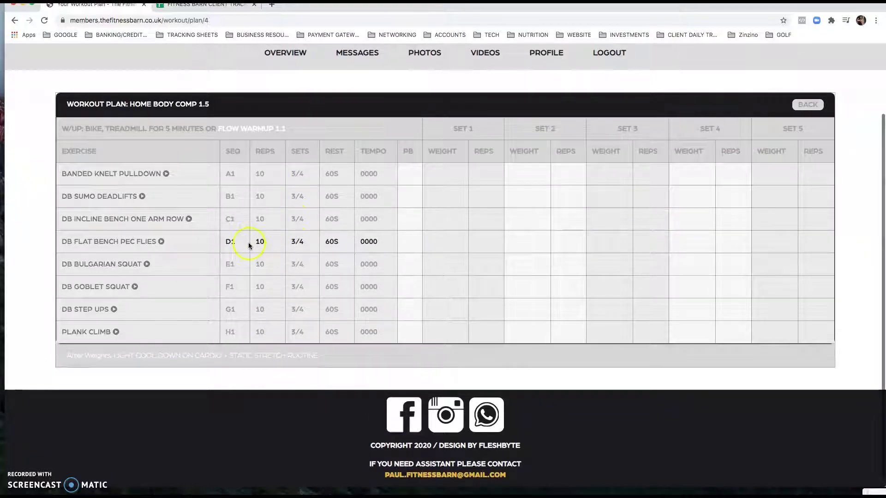
pyautogui.scroll(1, 244, 245)
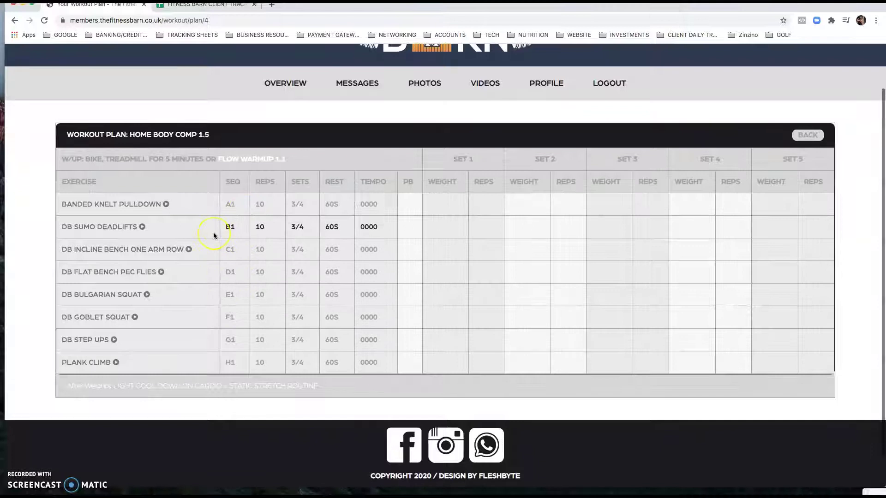
pyautogui.scroll(1, 213, 232)
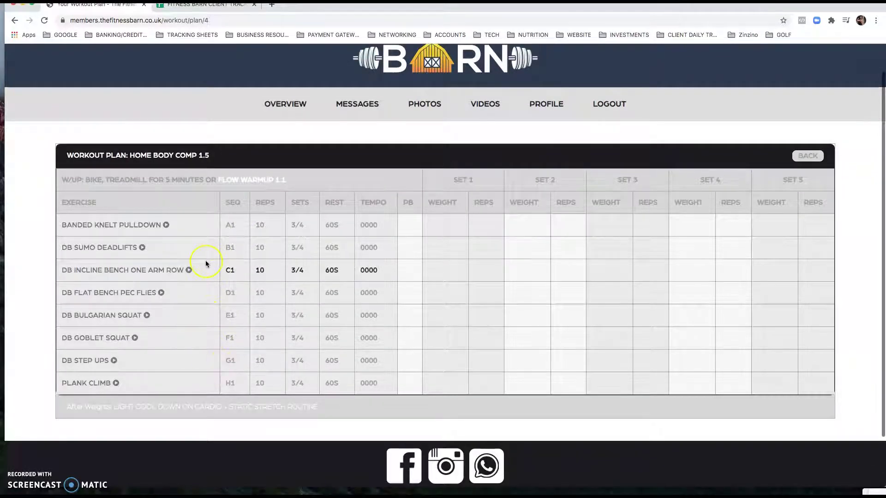
pyautogui.scroll(1, 206, 261)
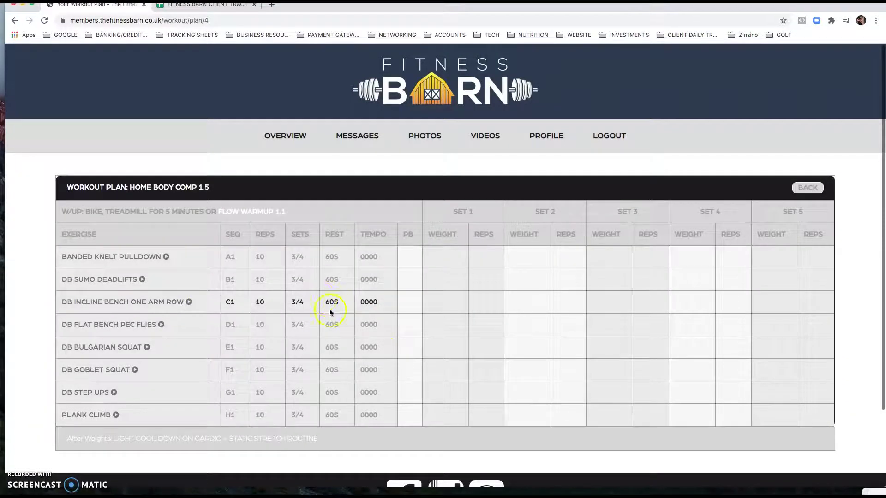
# - Return to the member overview and open the monthly workout schedule from there
pyautogui.scroll(-1, 350, 299)
pyautogui.click(285, 114)
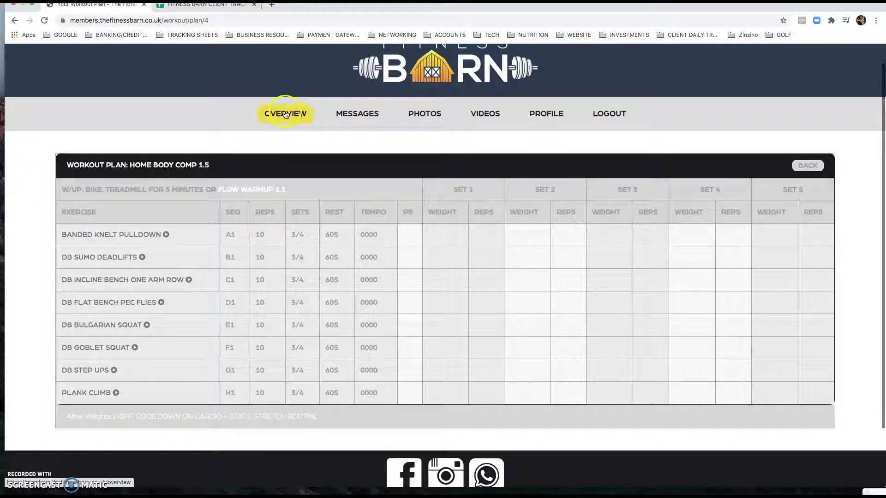
pyautogui.scroll(-8, 323, 346)
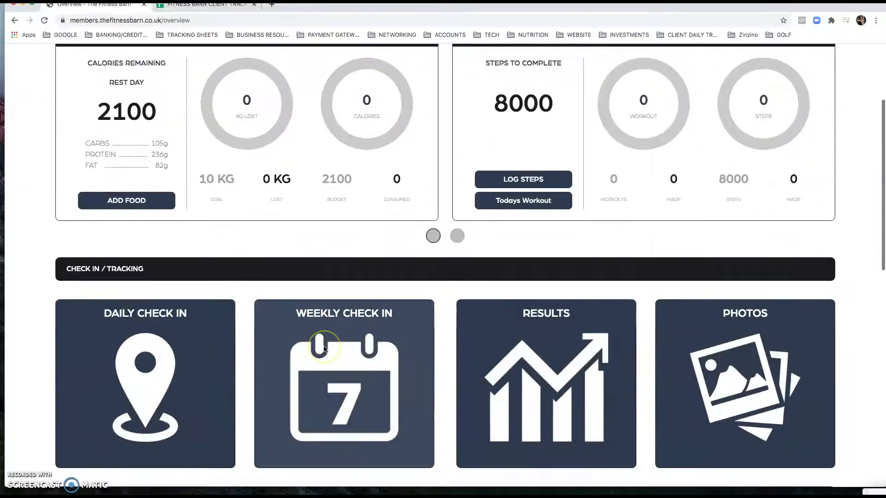
pyautogui.scroll(-3, 325, 349)
pyautogui.click(354, 316)
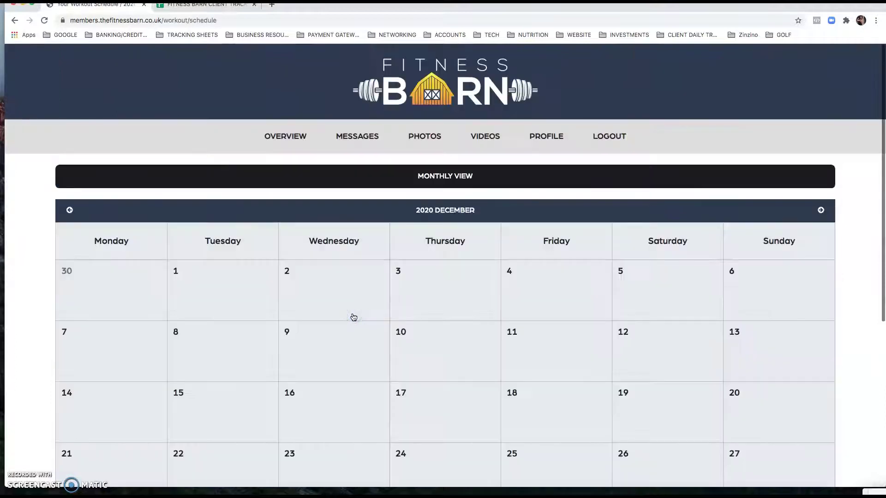
# - Schedule the Home Body Comp 1.5 workout plan for 30 December 2020 and save the change
pyautogui.scroll(-6, 351, 315)
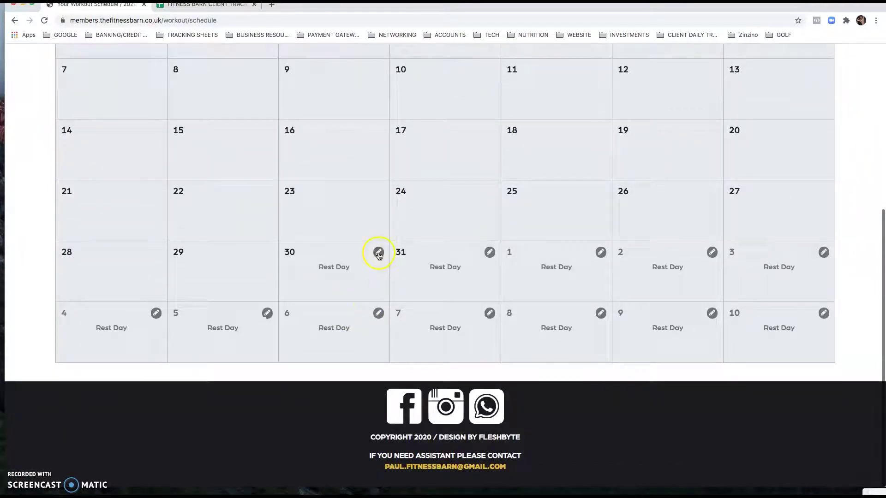
pyautogui.click(378, 252)
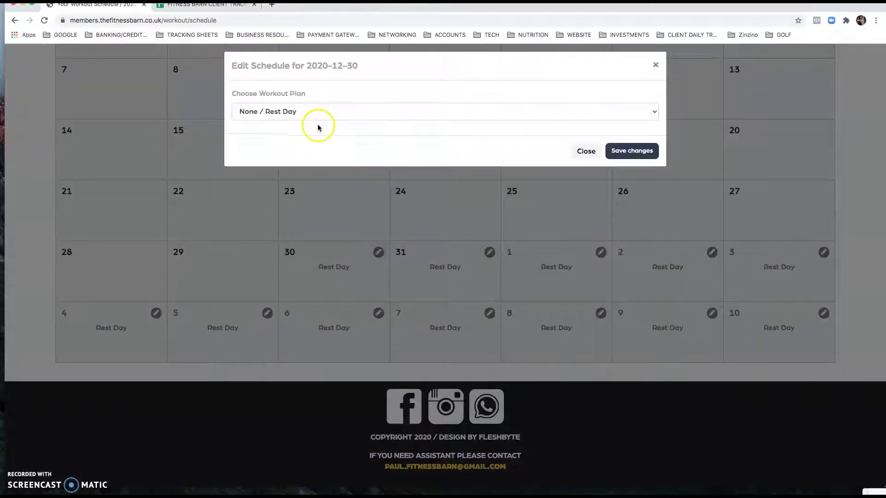
pyautogui.click(306, 114)
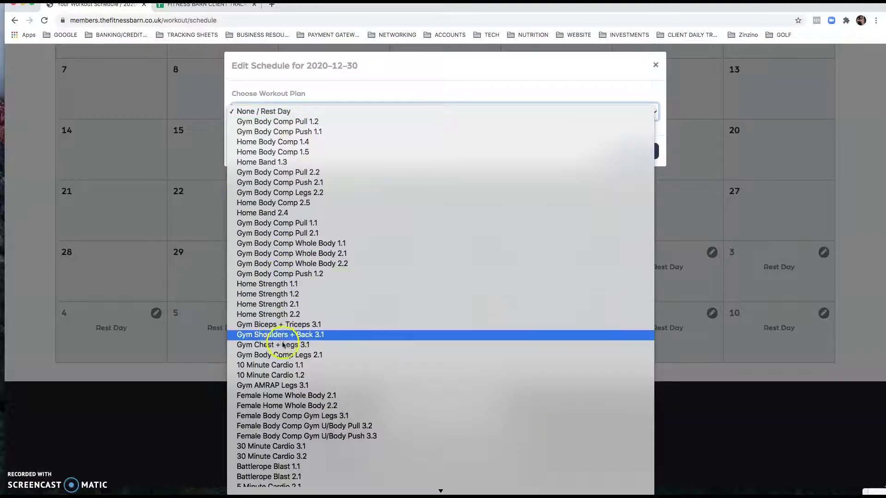
pyautogui.scroll(-3, 284, 354)
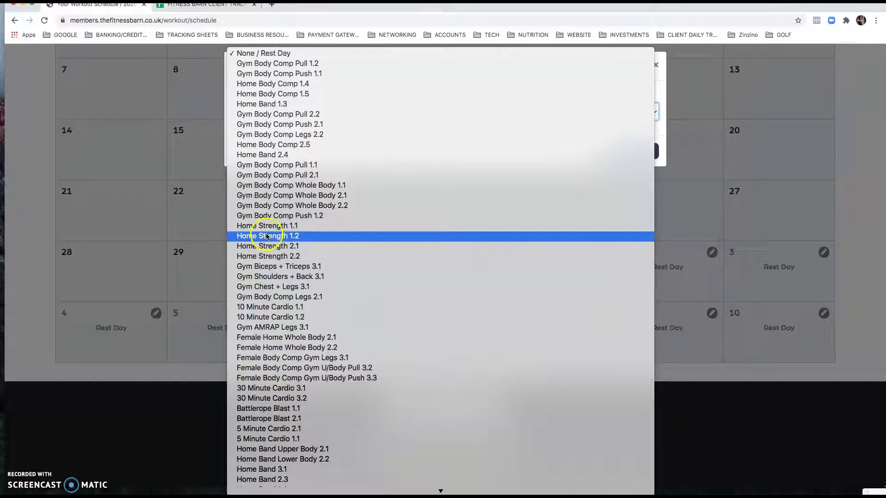
pyautogui.click(273, 94)
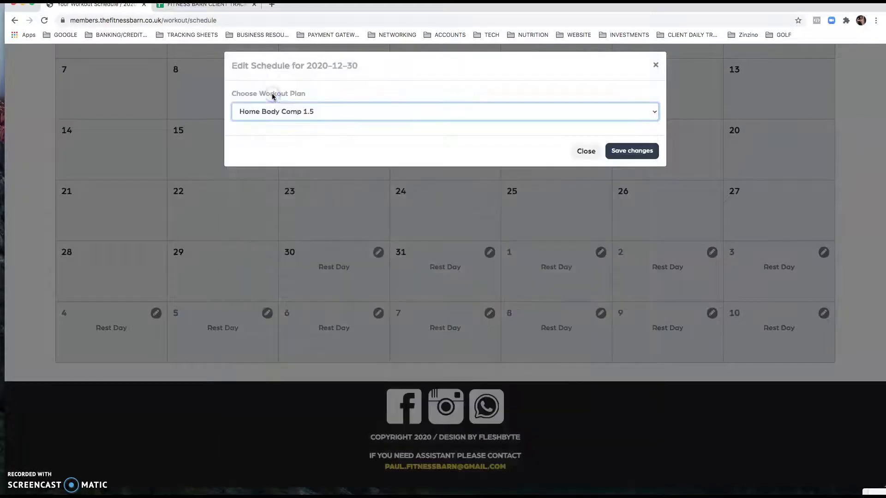
pyautogui.click(628, 151)
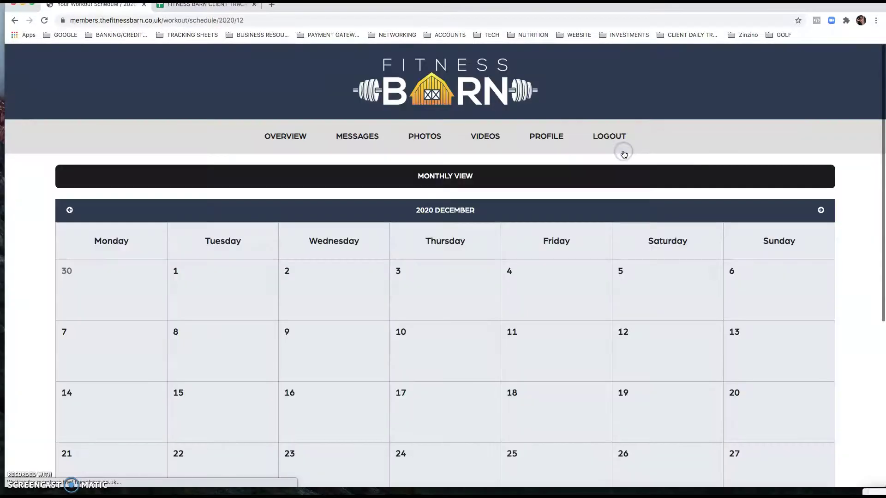
# - Log set 1 of Banded Knelt Pulldown with weight 20 and 10 reps in the 30 December session, and save it
pyautogui.scroll(-6, 477, 381)
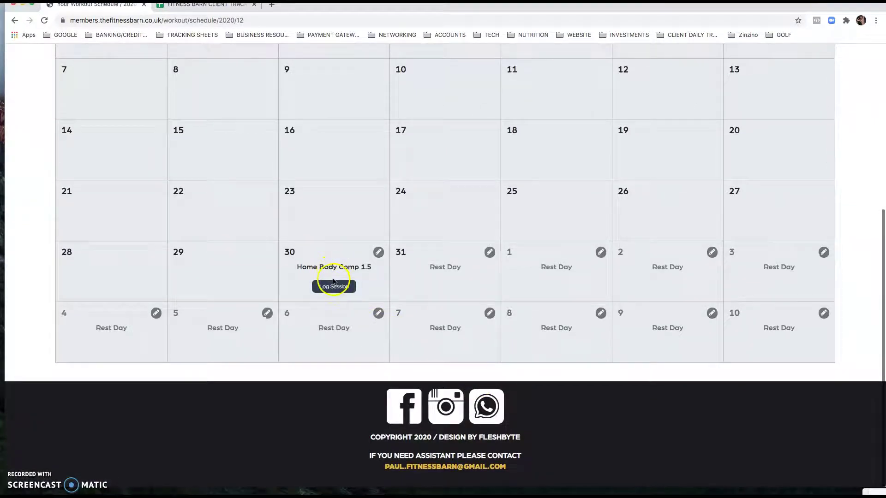
pyautogui.click(335, 287)
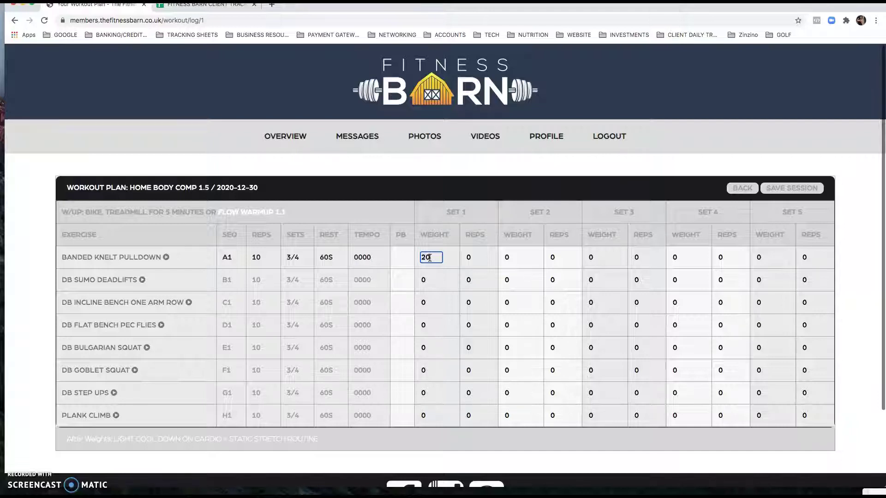
pyautogui.click(468, 258)
pyautogui.click(494, 272)
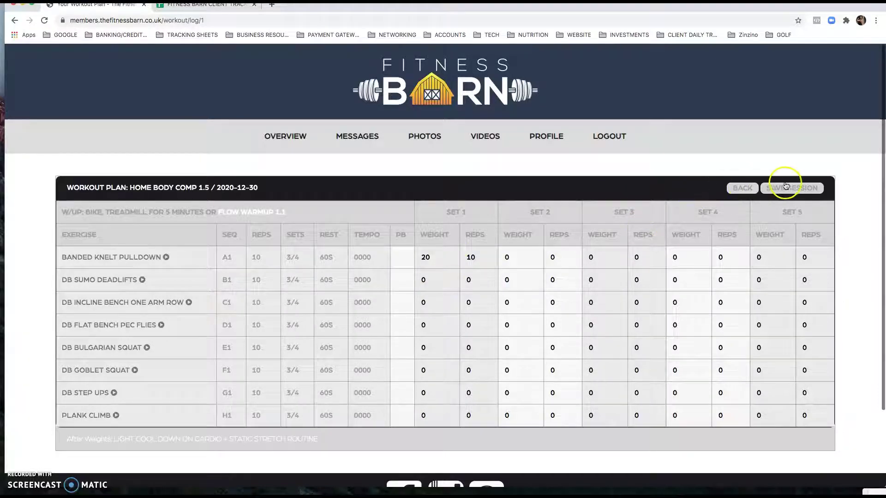
pyautogui.click(807, 189)
pyautogui.click(691, 206)
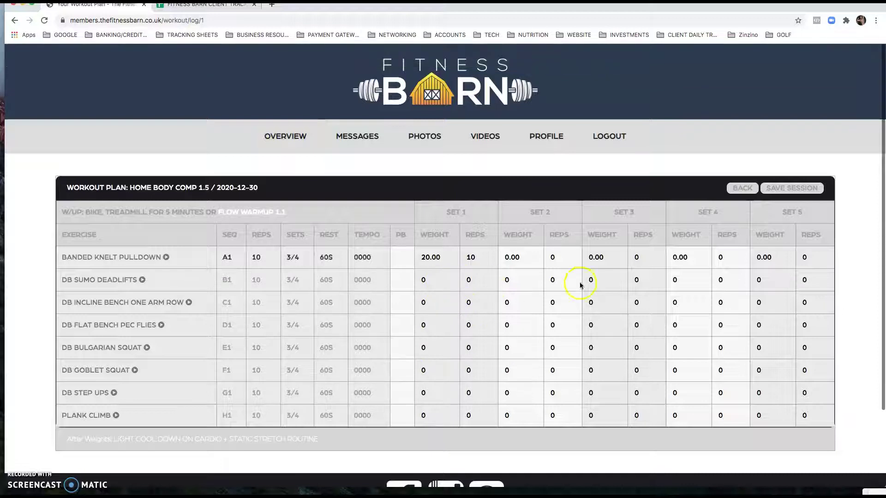
# - Go back to the member overview and browse the available workout plans
pyautogui.click(282, 137)
pyautogui.scroll(-8, 223, 366)
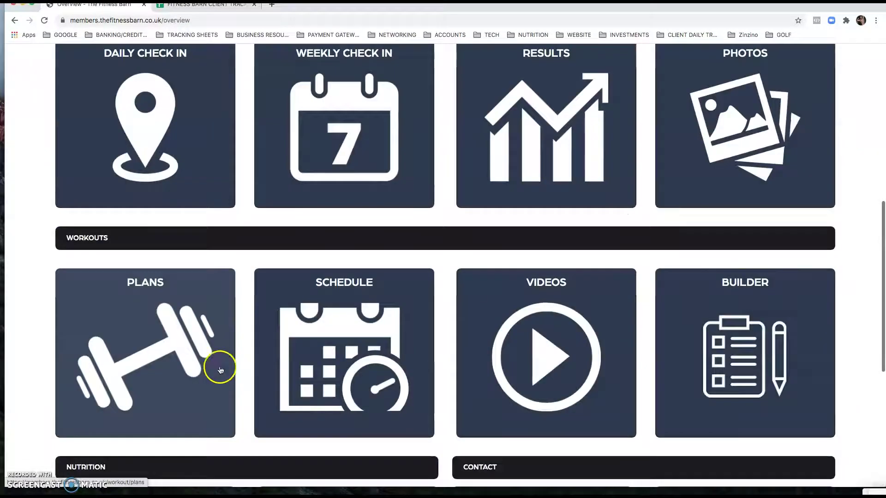
pyautogui.click(158, 347)
pyautogui.scroll(-8, 322, 392)
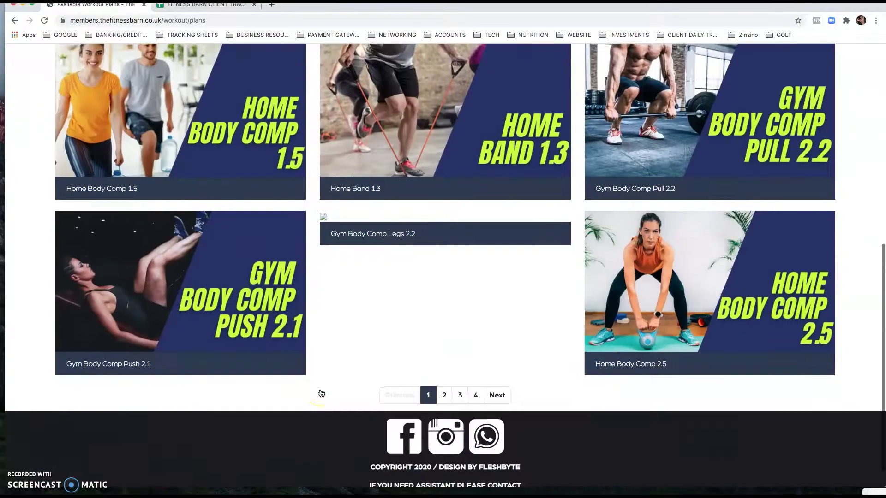
pyautogui.scroll(2, 321, 393)
pyautogui.scroll(10, 322, 393)
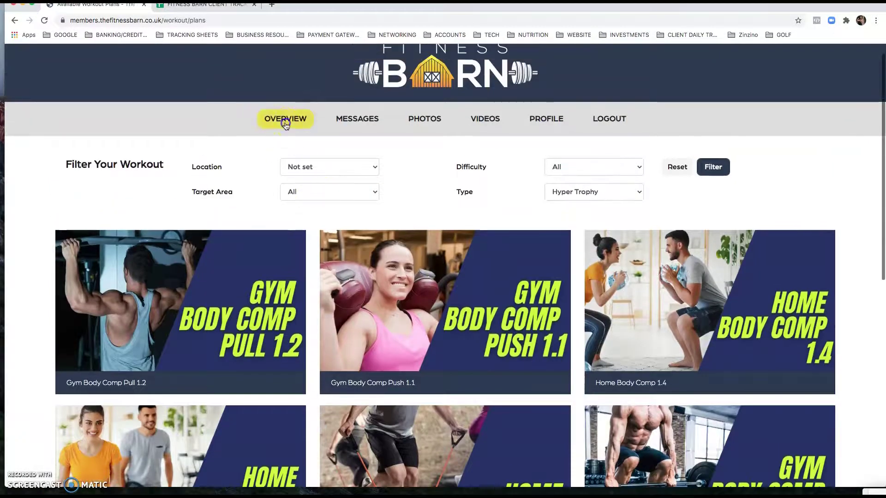
# - Open the monthly workout schedule from the overview and look through the plan choices for 31 December, closing without saving
pyautogui.click(286, 118)
pyautogui.scroll(-8, 367, 367)
pyautogui.click(352, 376)
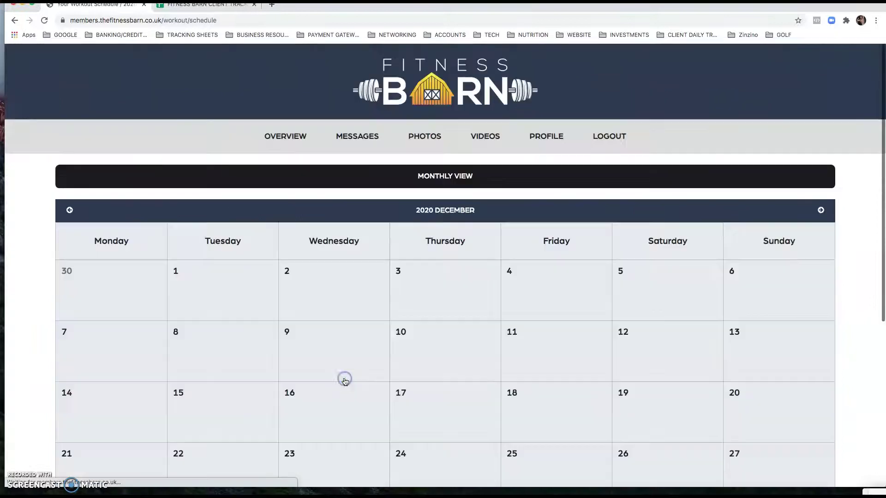
pyautogui.scroll(-4, 441, 360)
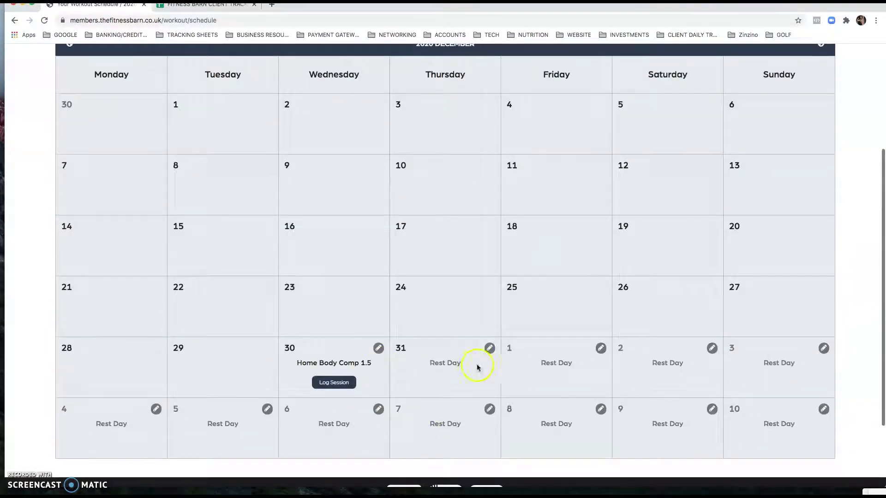
pyautogui.click(489, 351)
pyautogui.click(424, 116)
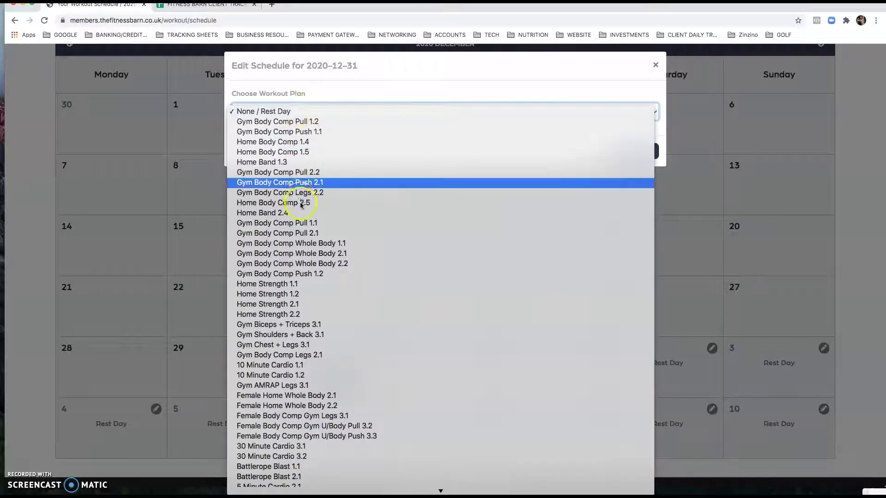
pyautogui.scroll(-3, 301, 249)
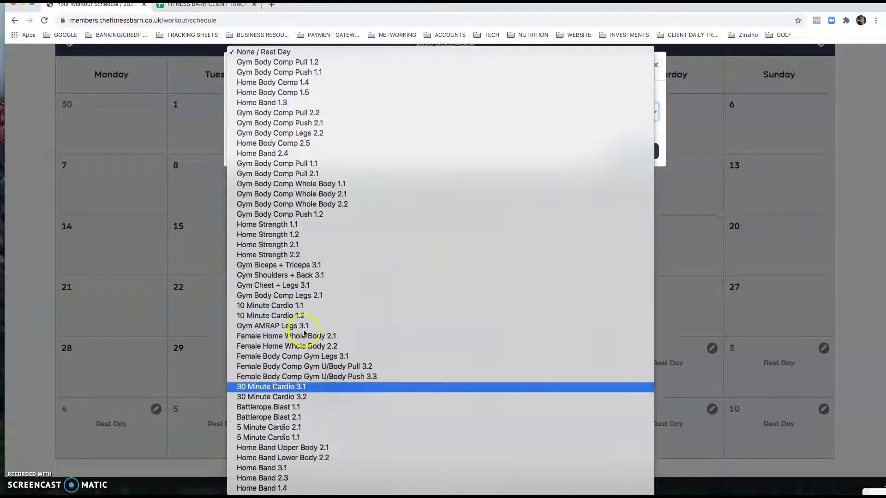
pyautogui.click(182, 197)
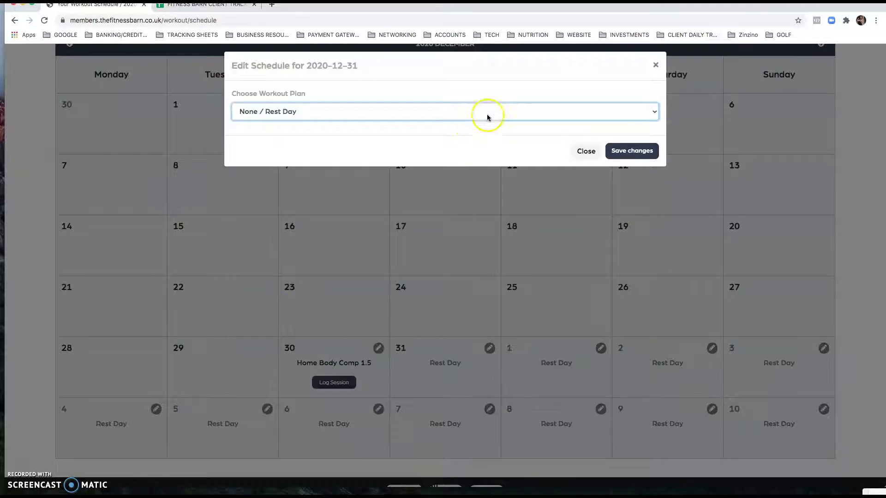
pyautogui.click(657, 67)
# - Return to the member overview and open the list of workout plans
pyautogui.scroll(5, 454, 422)
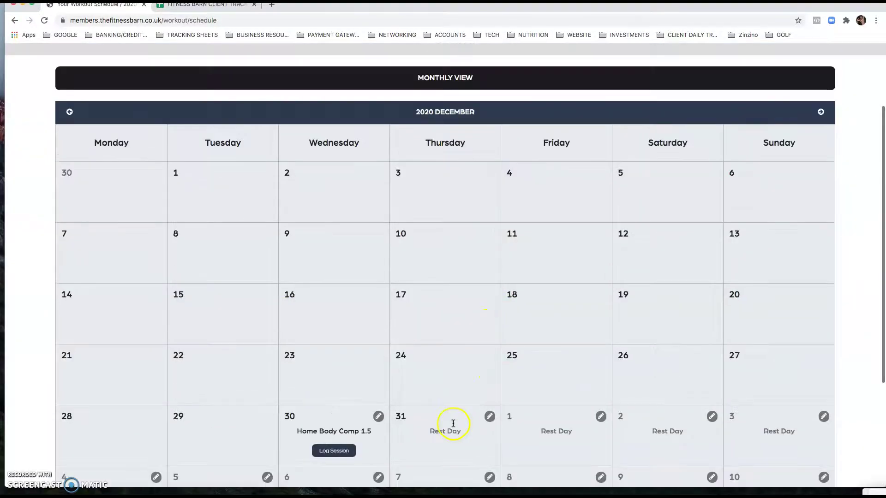
pyautogui.click(285, 91)
pyautogui.scroll(-10, 217, 397)
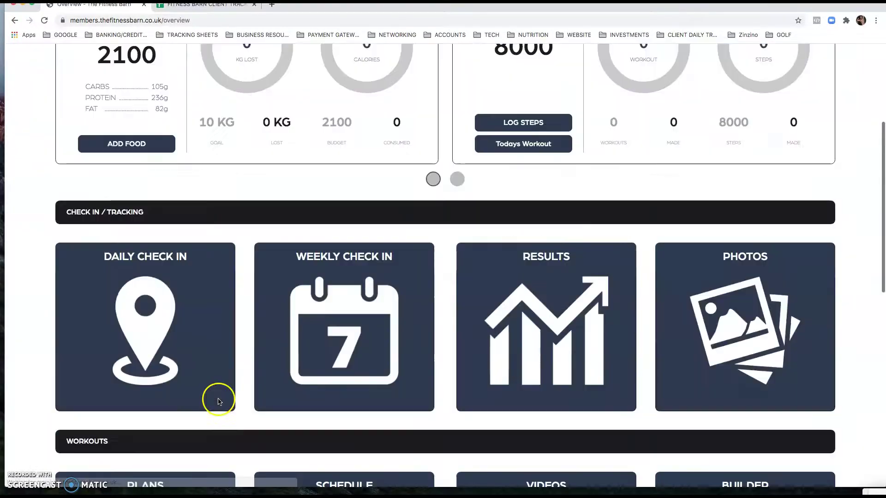
pyautogui.click(141, 212)
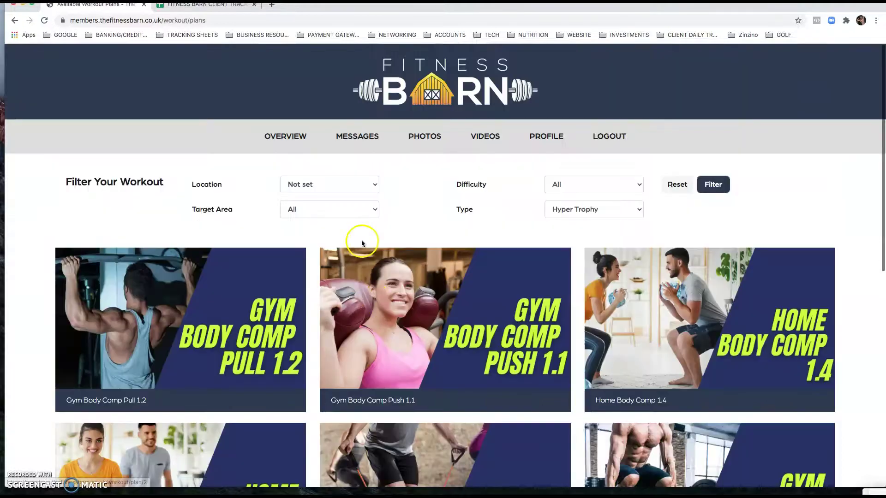
# - Examine the Location and Target Area options offered for filtering the workout plans
pyautogui.click(343, 186)
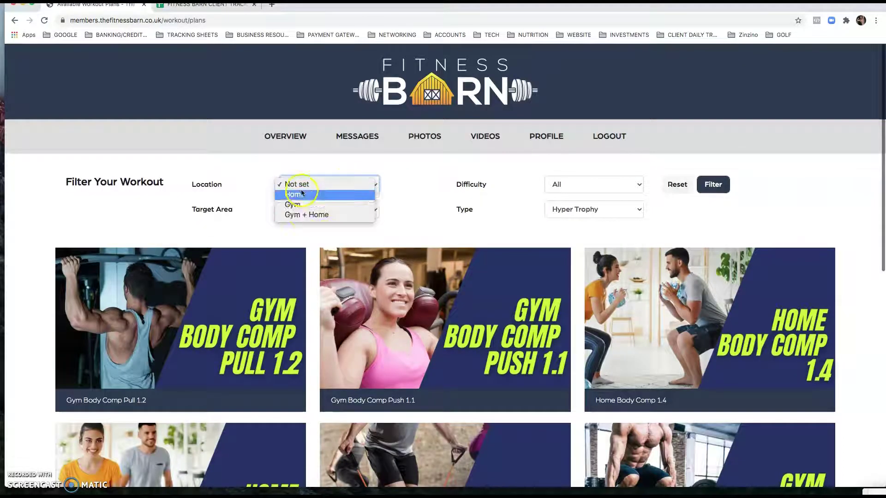
pyautogui.click(404, 172)
pyautogui.click(358, 184)
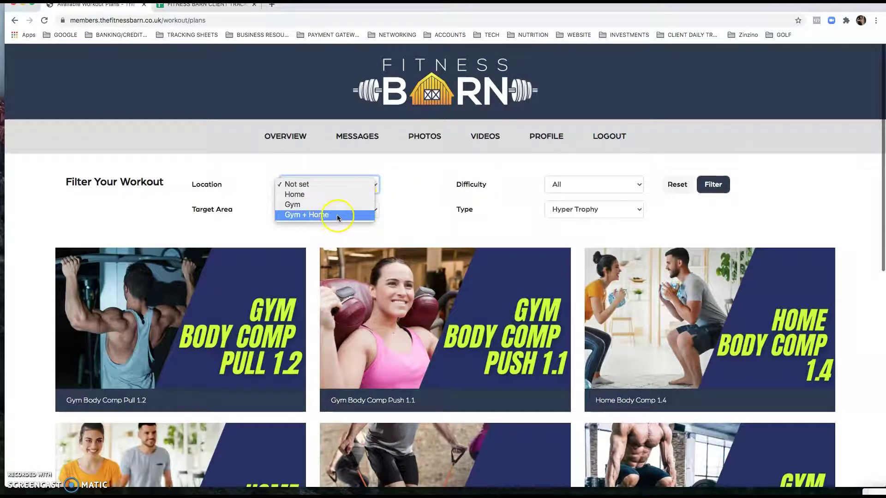
pyautogui.click(409, 200)
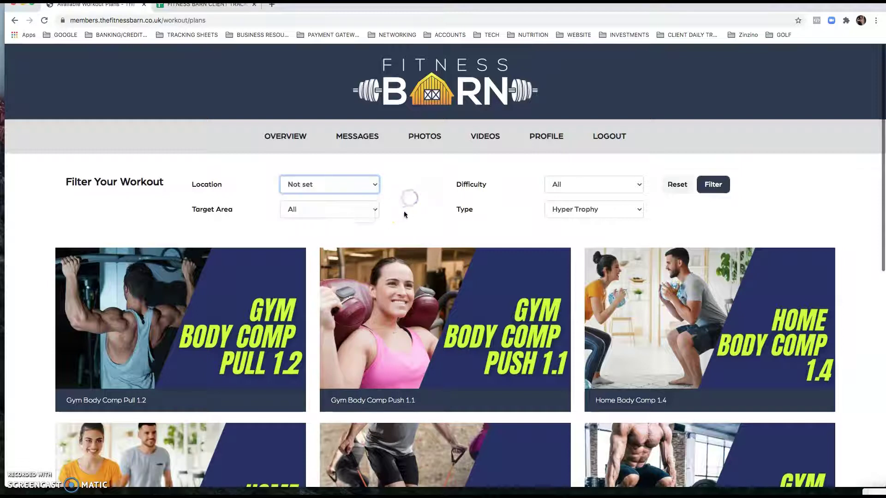
pyautogui.click(359, 210)
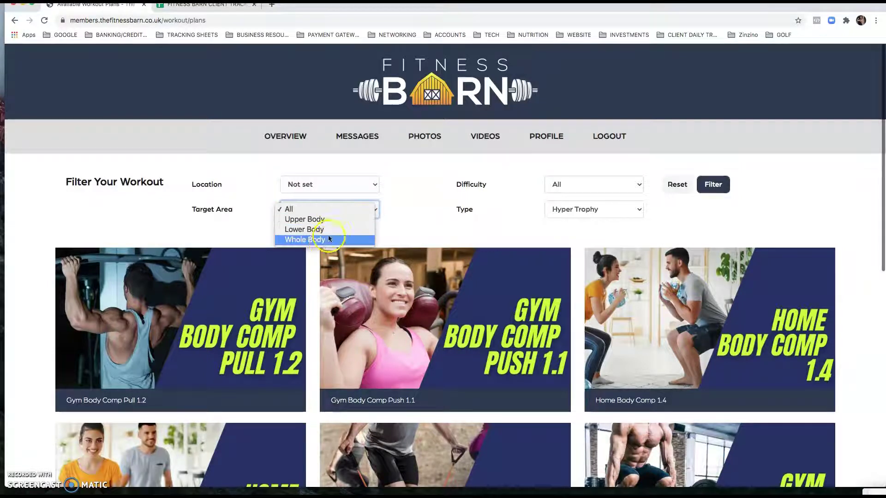
pyautogui.click(413, 204)
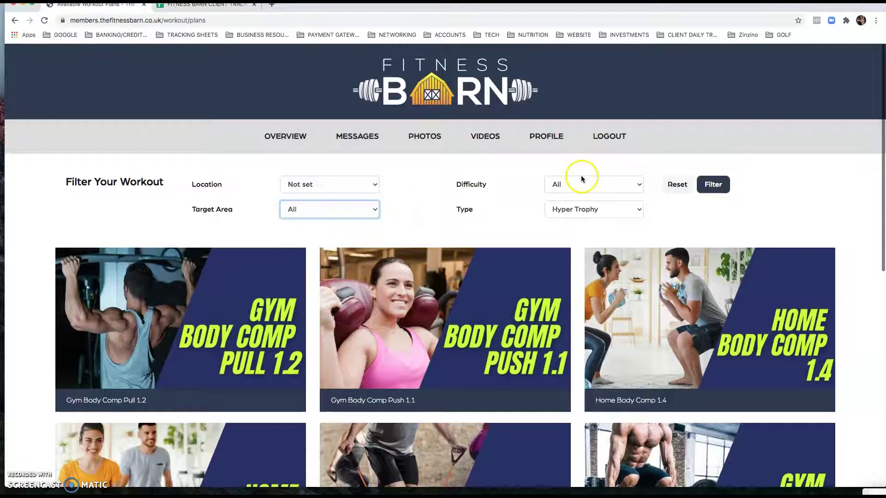
# - Filter the workout plans by difficulty Level 3
pyautogui.click(574, 186)
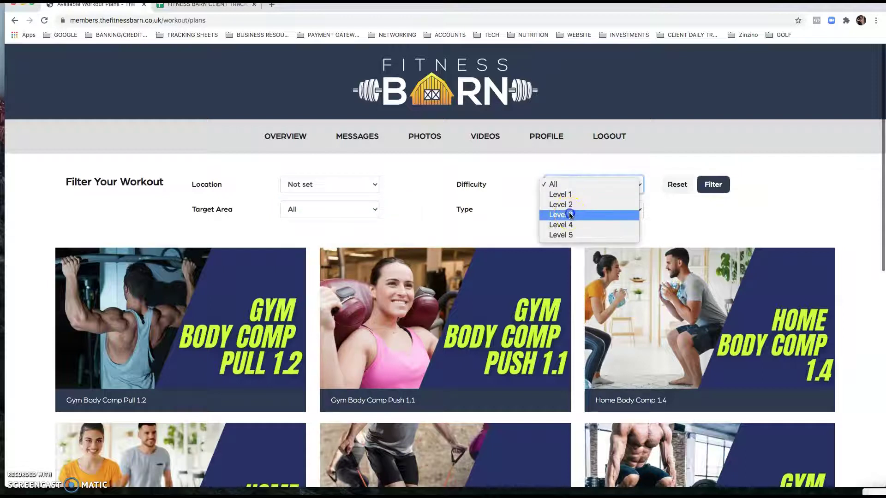
pyautogui.click(564, 214)
pyautogui.click(719, 185)
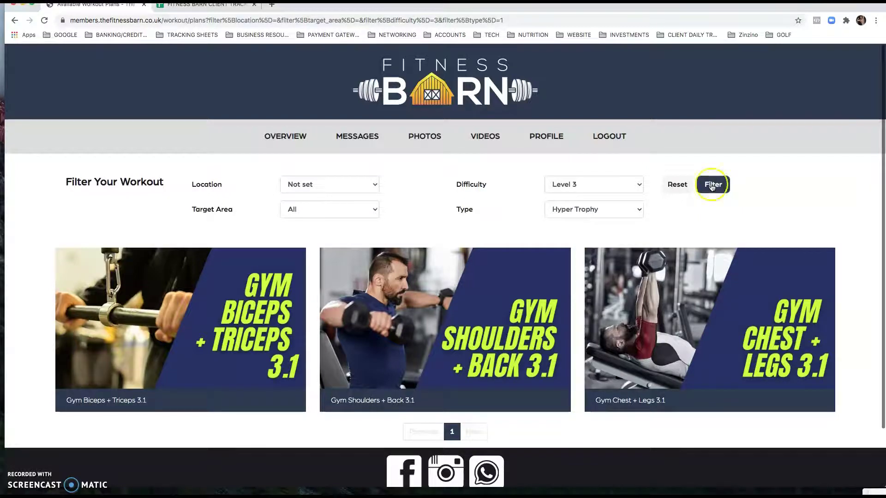
# - Change the difficulty filter to Level 2 and apply it to the Hyper Trophy workout plans
pyautogui.click(630, 186)
pyautogui.click(602, 172)
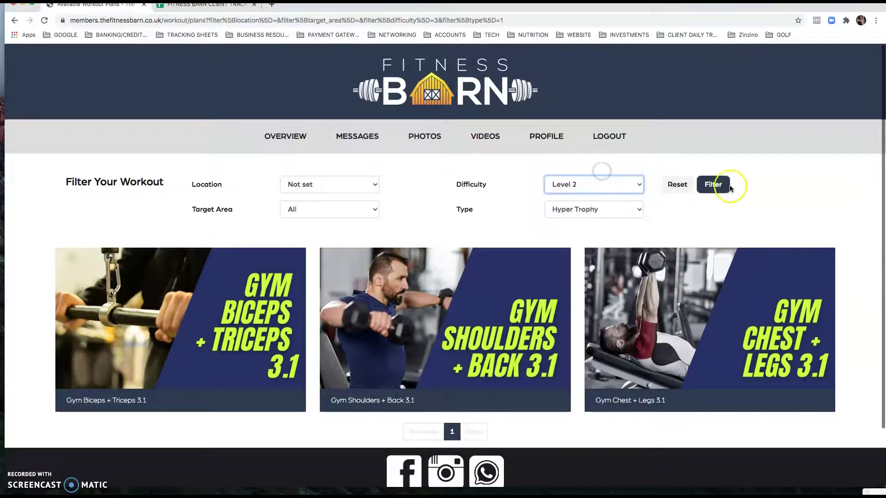
pyautogui.click(717, 187)
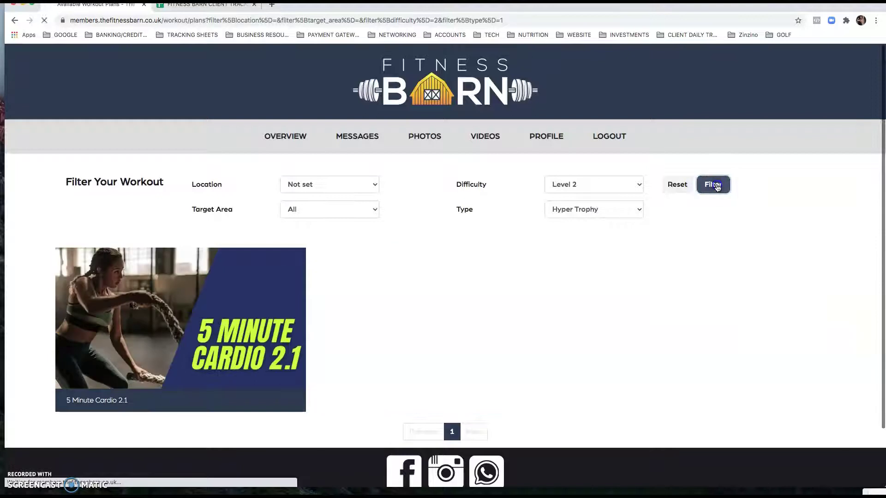
# - Narrow the Hyper Trophy workout plans to difficulty Level 1
pyautogui.click(624, 184)
pyautogui.click(587, 174)
pyautogui.click(719, 188)
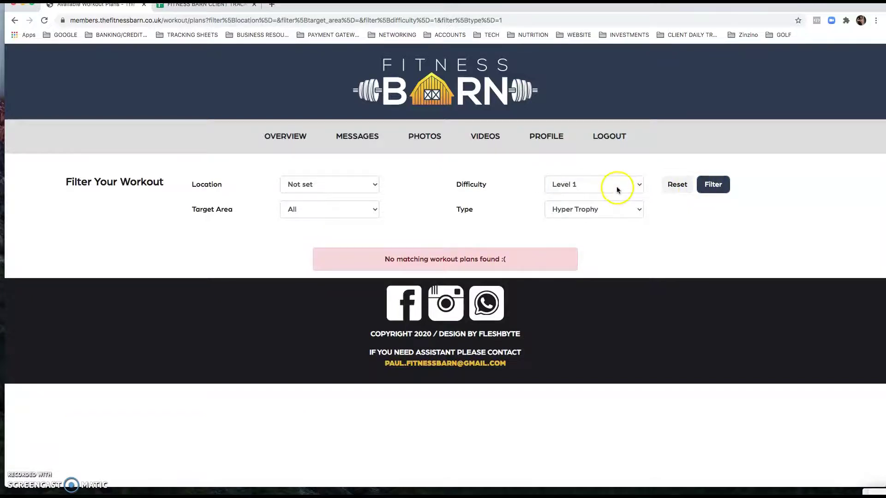
# - Set the workout type to Composition and filter the Level 1 plans by it
pyautogui.click(591, 212)
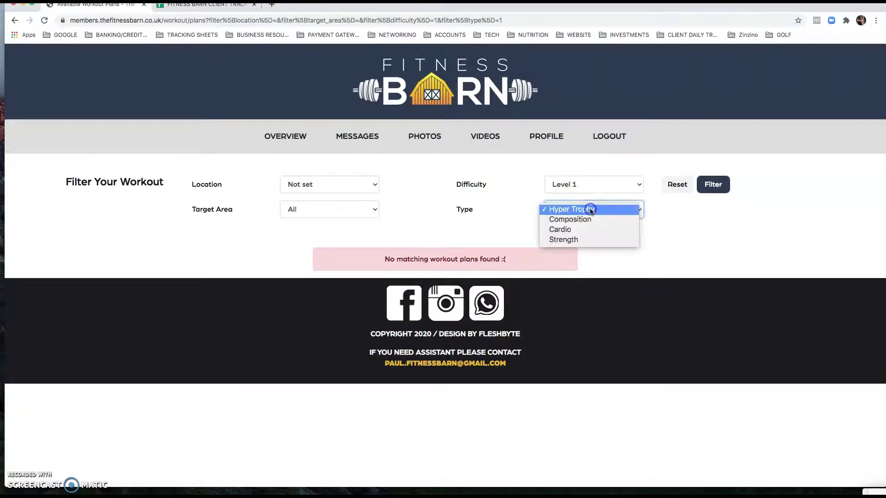
pyautogui.click(572, 220)
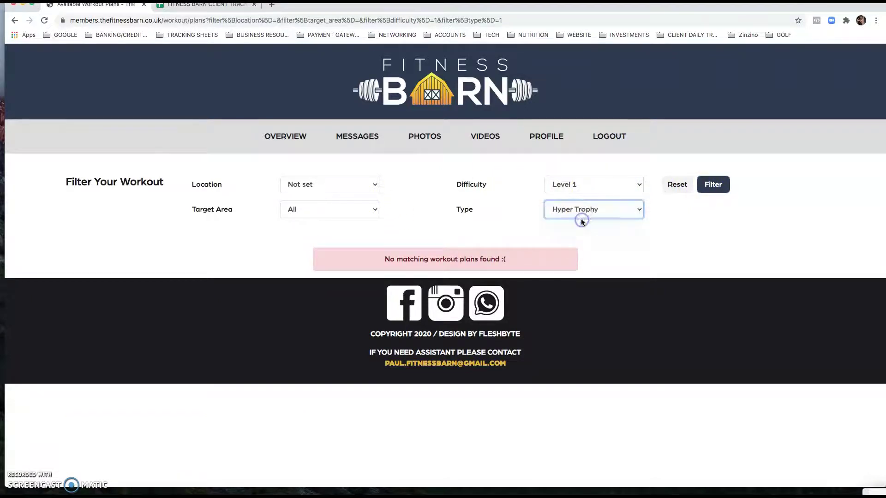
pyautogui.click(703, 186)
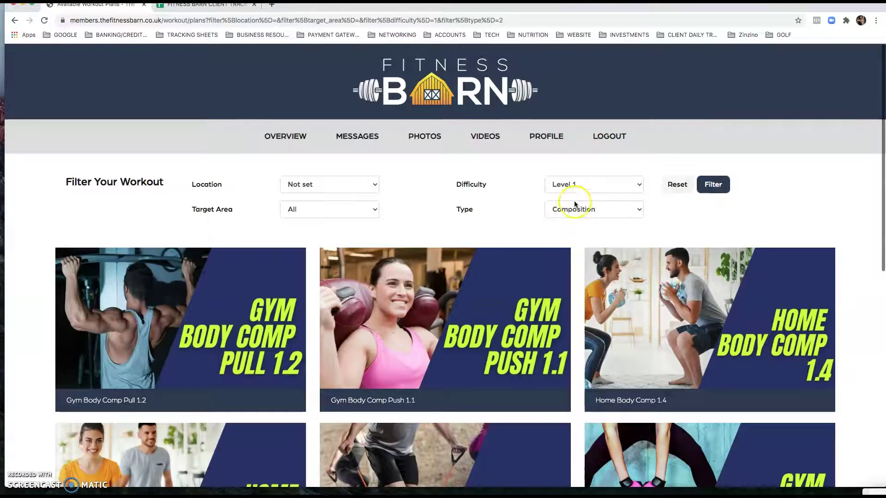
# - Set the difficulty to Level 2 for the Composition workout plans and apply the filter
pyautogui.click(583, 184)
pyautogui.click(578, 195)
pyautogui.click(707, 184)
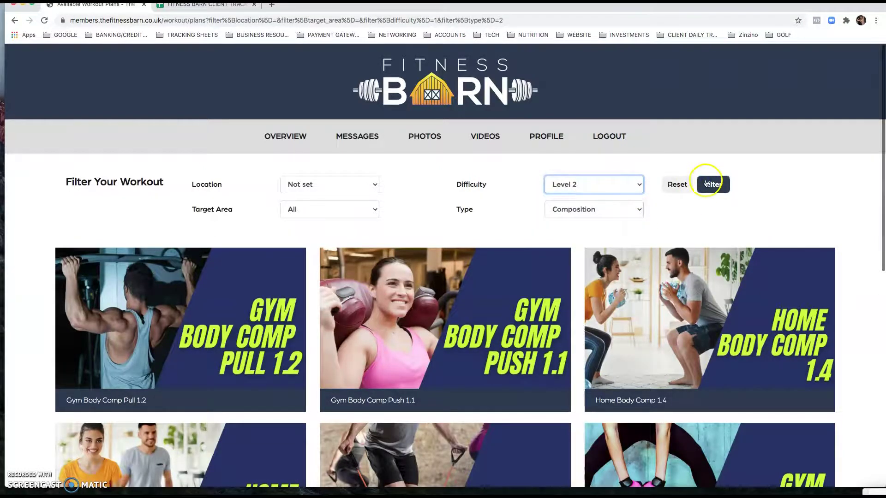
# - Set the workout type to Cardio and apply it to the Level 2 workout plans
pyautogui.scroll(-3, 557, 283)
pyautogui.scroll(1, 579, 140)
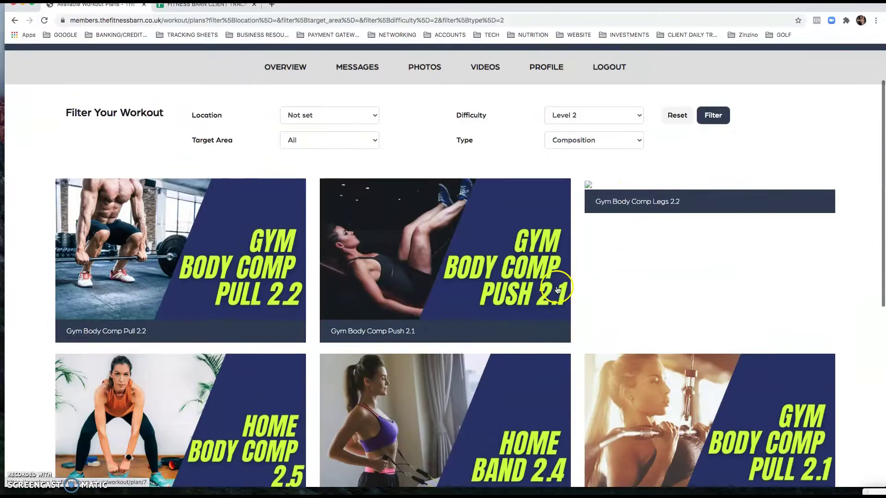
pyautogui.click(572, 139)
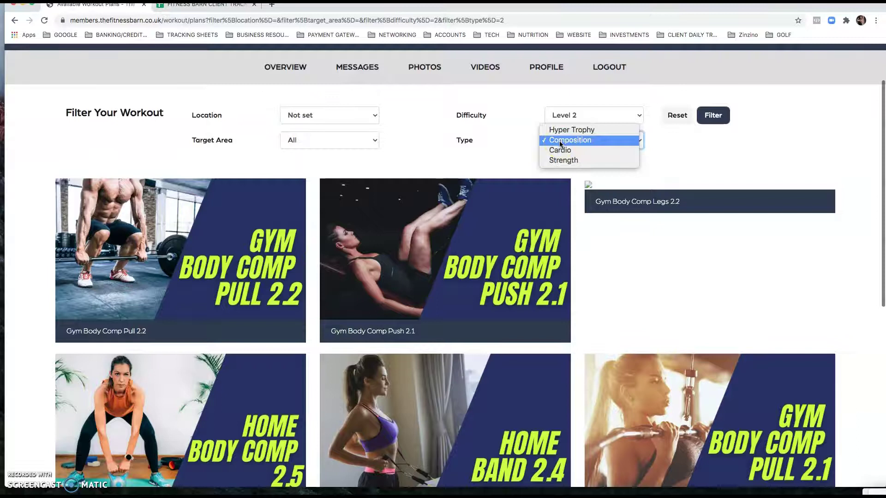
pyautogui.click(571, 152)
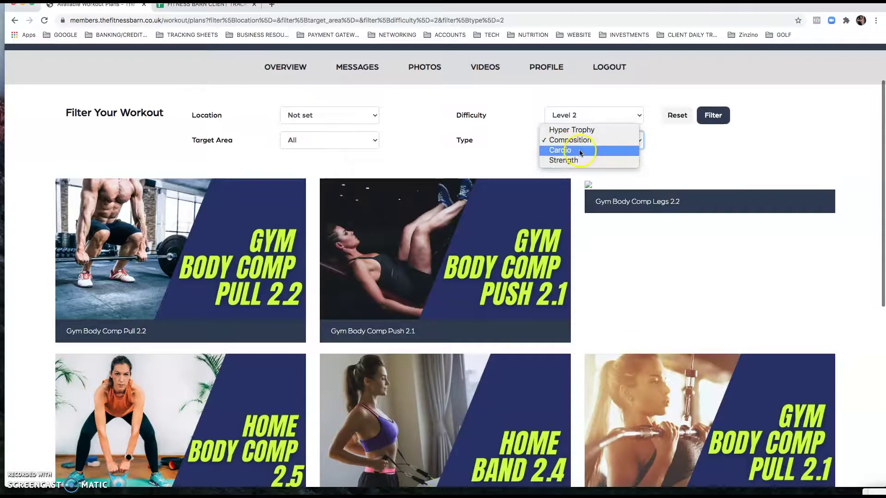
pyautogui.click(567, 151)
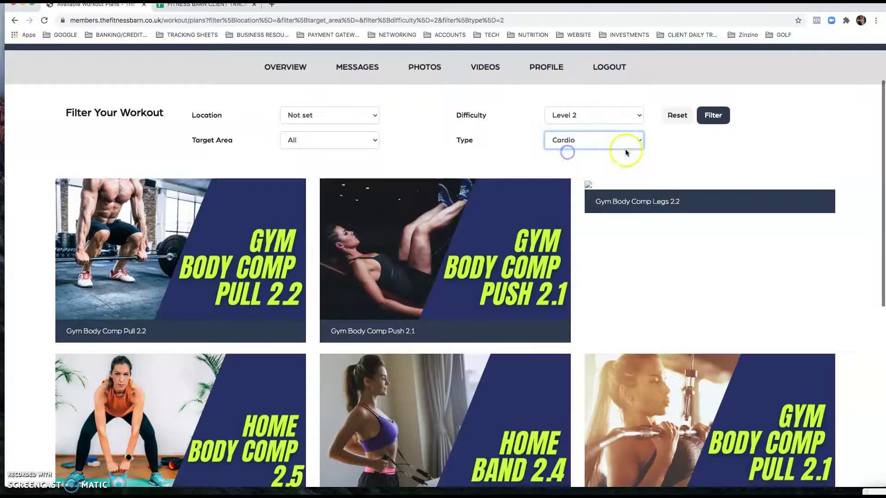
pyautogui.click(705, 122)
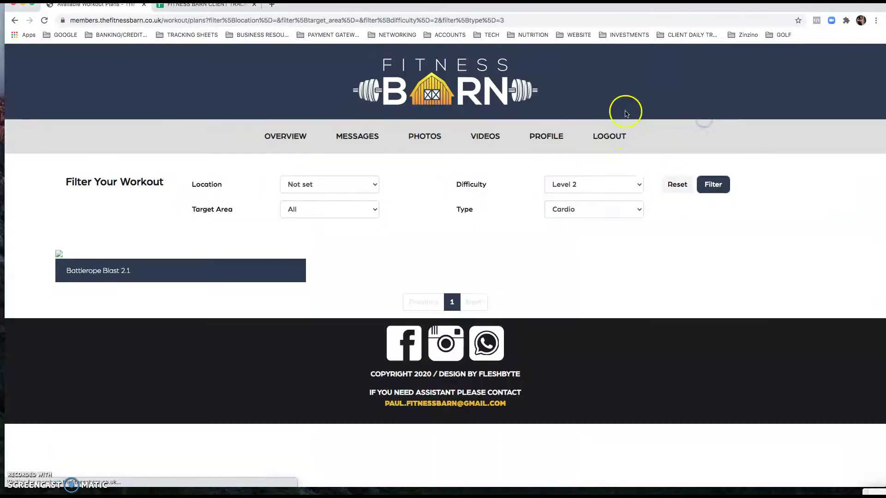
# - Set the difficulty to All for the Cardio workout plans, apply the filter and look through the filtered plans
pyautogui.click(595, 184)
pyautogui.click(580, 165)
pyautogui.click(716, 187)
pyautogui.scroll(-6, 540, 391)
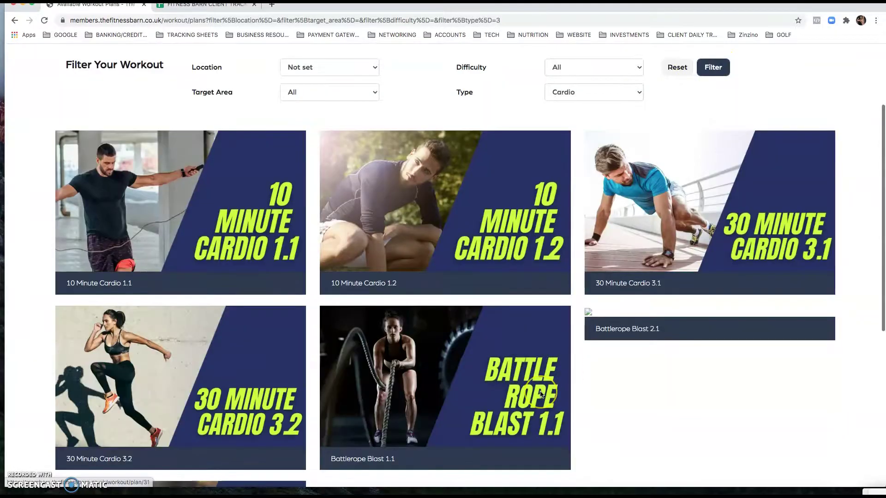
pyautogui.scroll(-2, 540, 391)
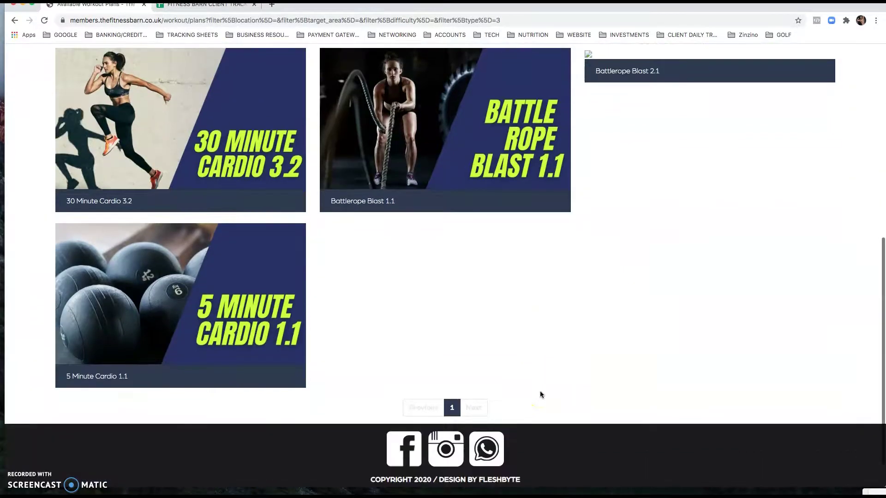
pyautogui.scroll(3, 540, 391)
pyautogui.scroll(6, 540, 395)
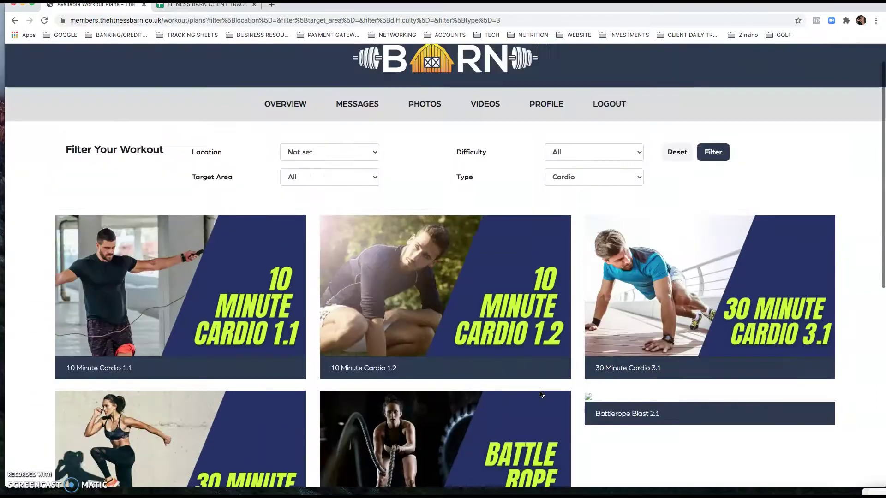
pyautogui.scroll(-3, 540, 395)
pyautogui.scroll(3, 541, 393)
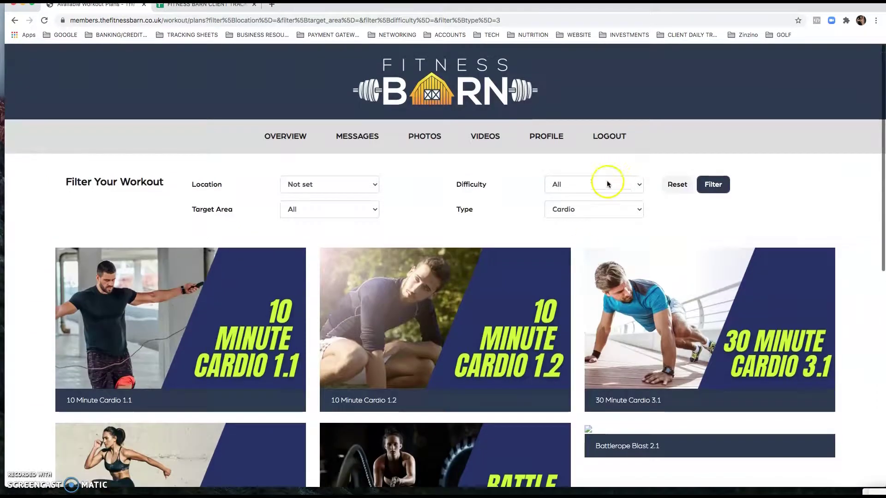
# - Change the workout type to Strength, apply the filter and look over the strength plans
pyautogui.click(588, 209)
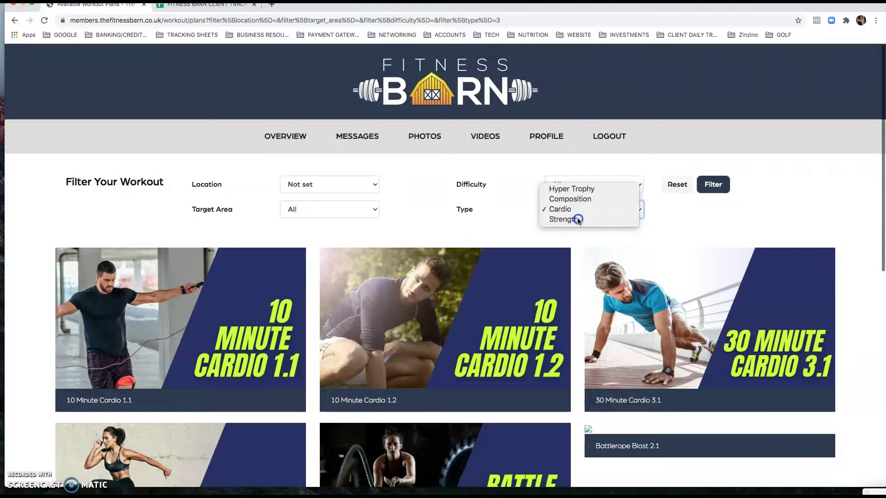
pyautogui.click(576, 219)
pyautogui.click(714, 186)
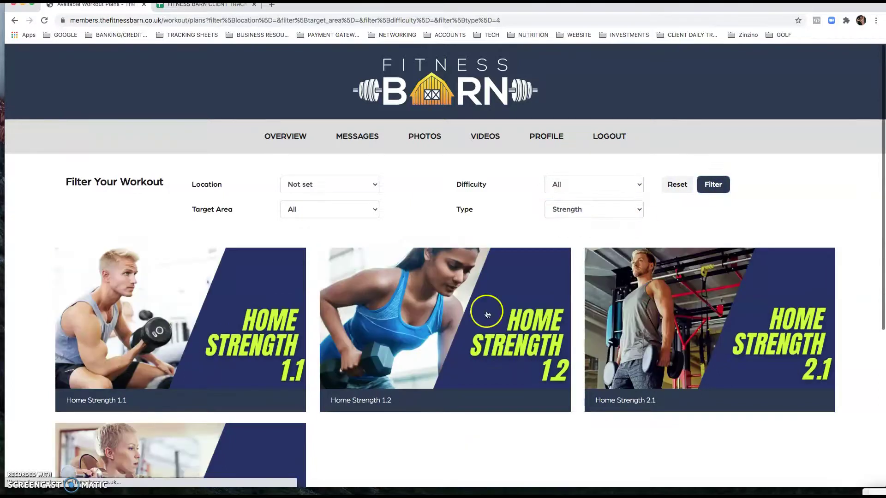
pyautogui.scroll(-3, 496, 346)
pyautogui.scroll(3, 548, 138)
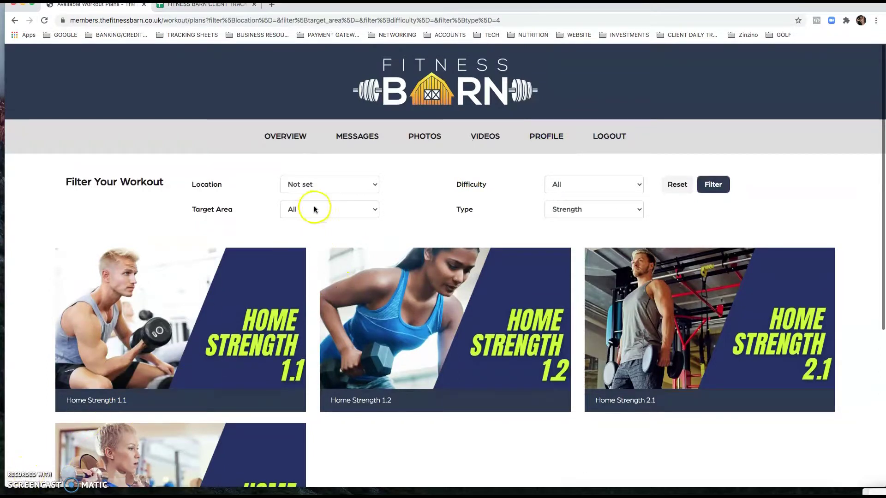
pyautogui.scroll(-1, 188, 342)
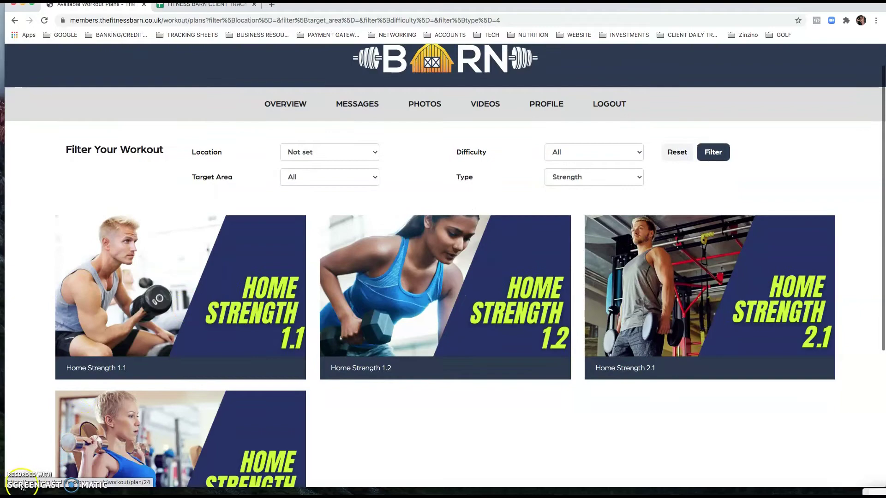